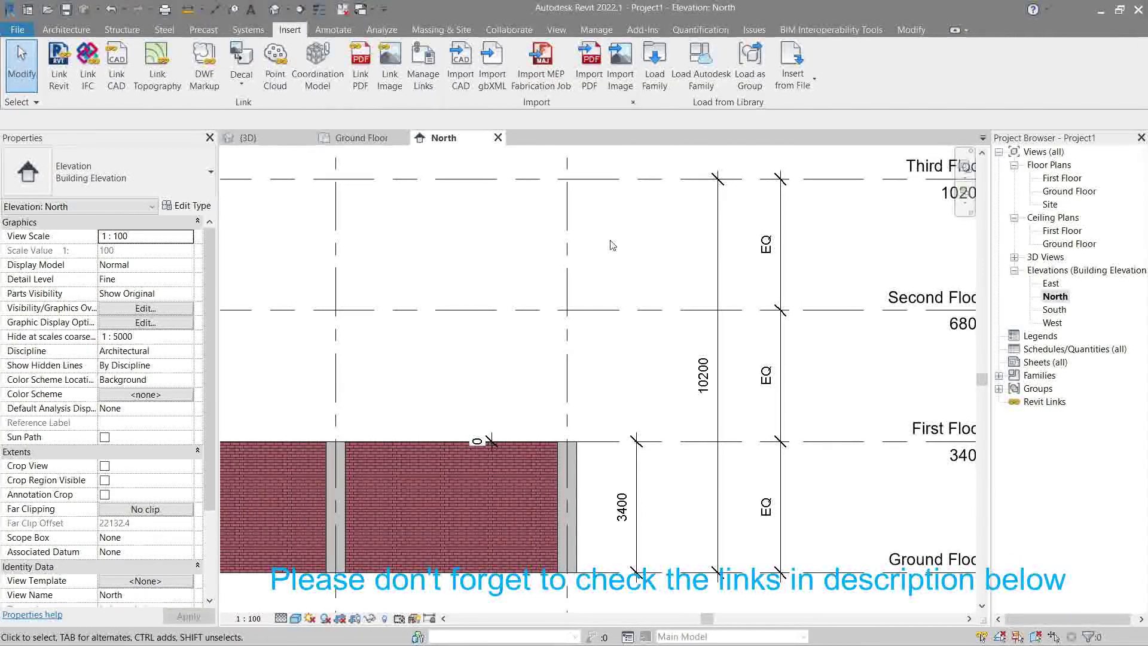
# - Open the Ground Floor plan and start linking a CAD file with Link CAD
pyautogui.doubleClick(1059, 192)
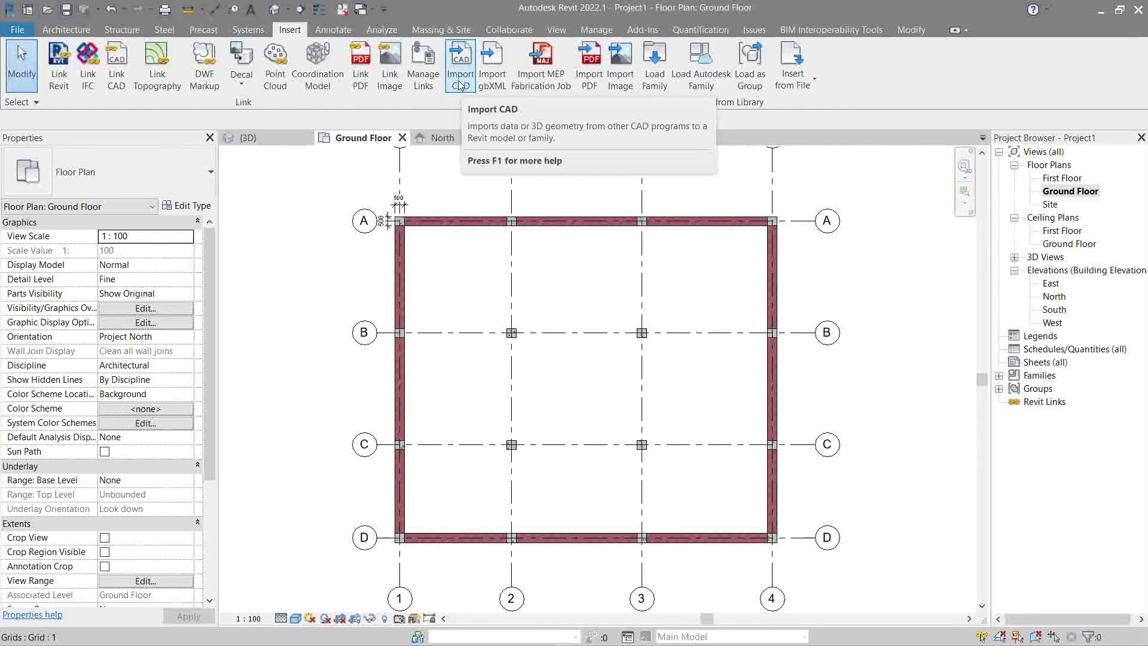
pyautogui.click(116, 66)
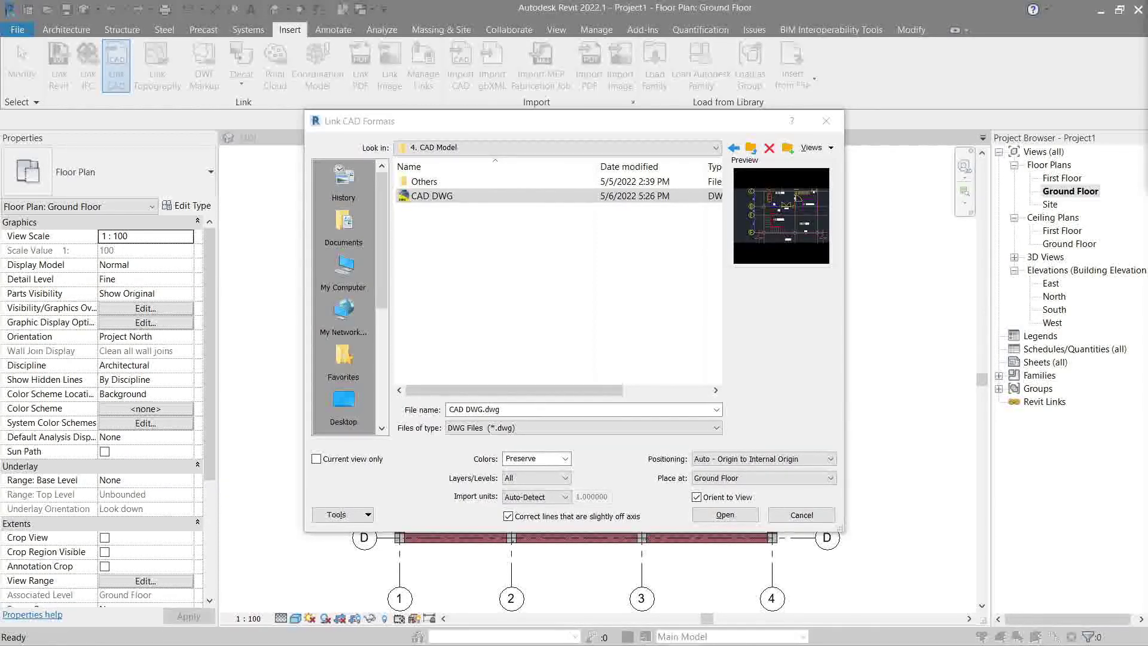
# - Link to the current view only, keeping Preserve colours and All layers, and check the import units
pyautogui.click(316, 459)
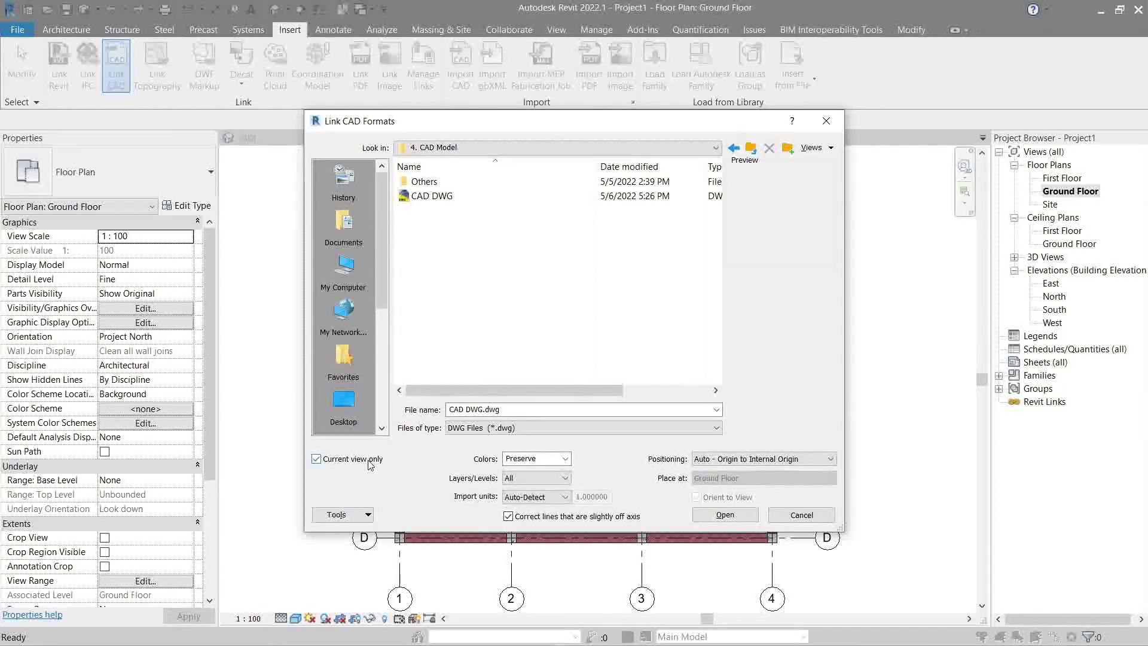
pyautogui.click(565, 459)
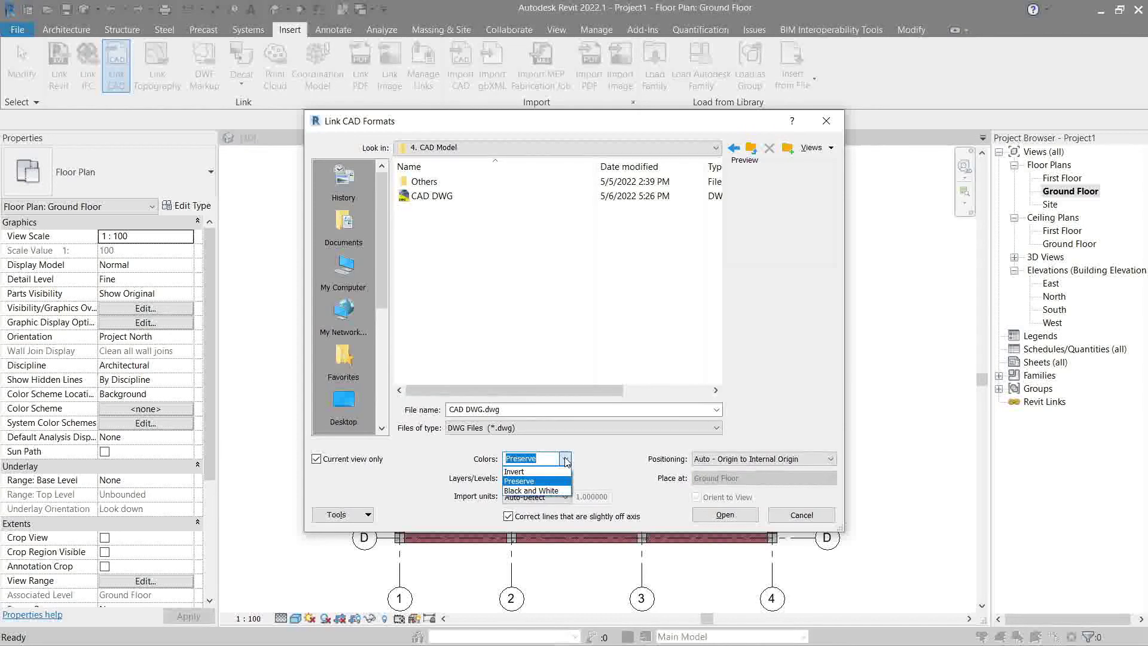
pyautogui.click(602, 459)
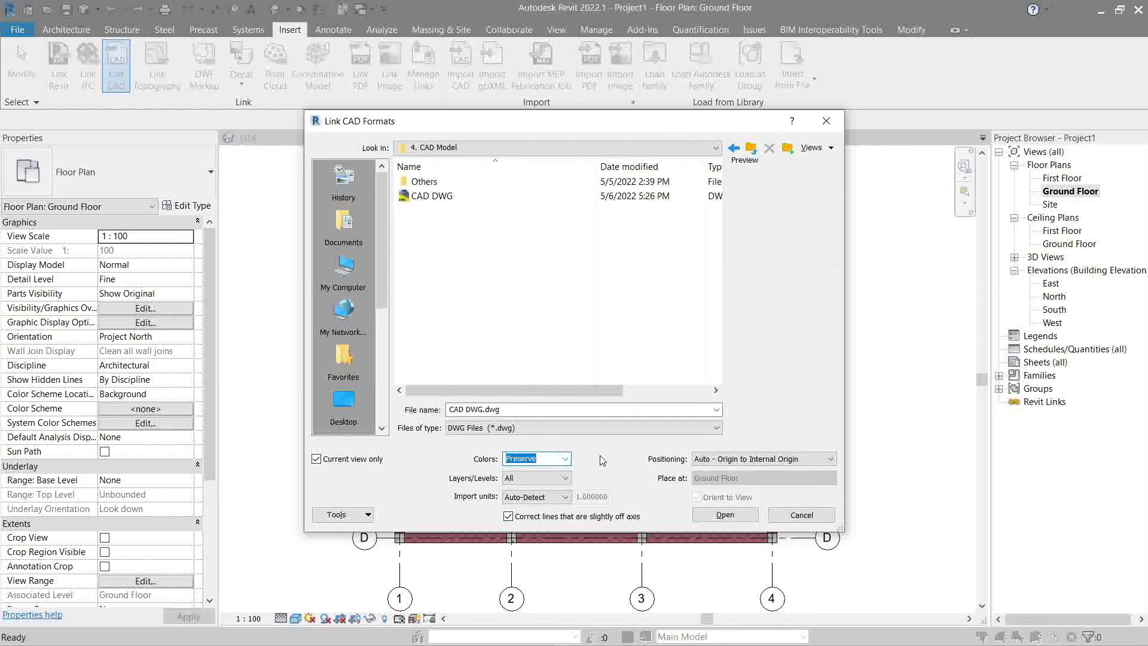
pyautogui.click(565, 479)
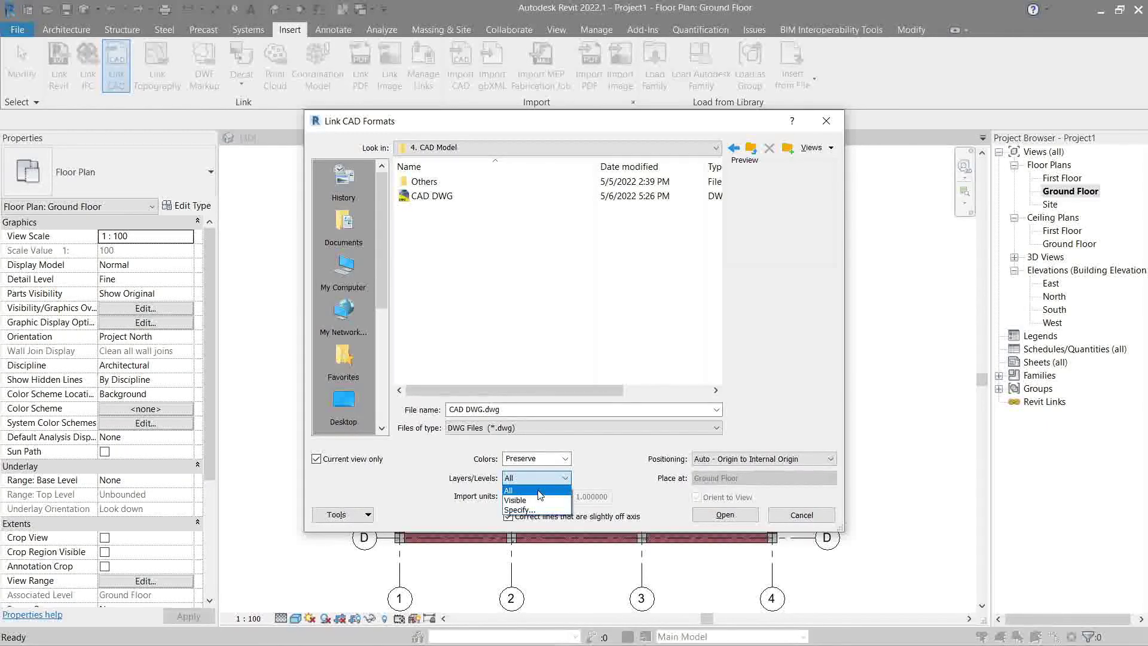
pyautogui.click(540, 494)
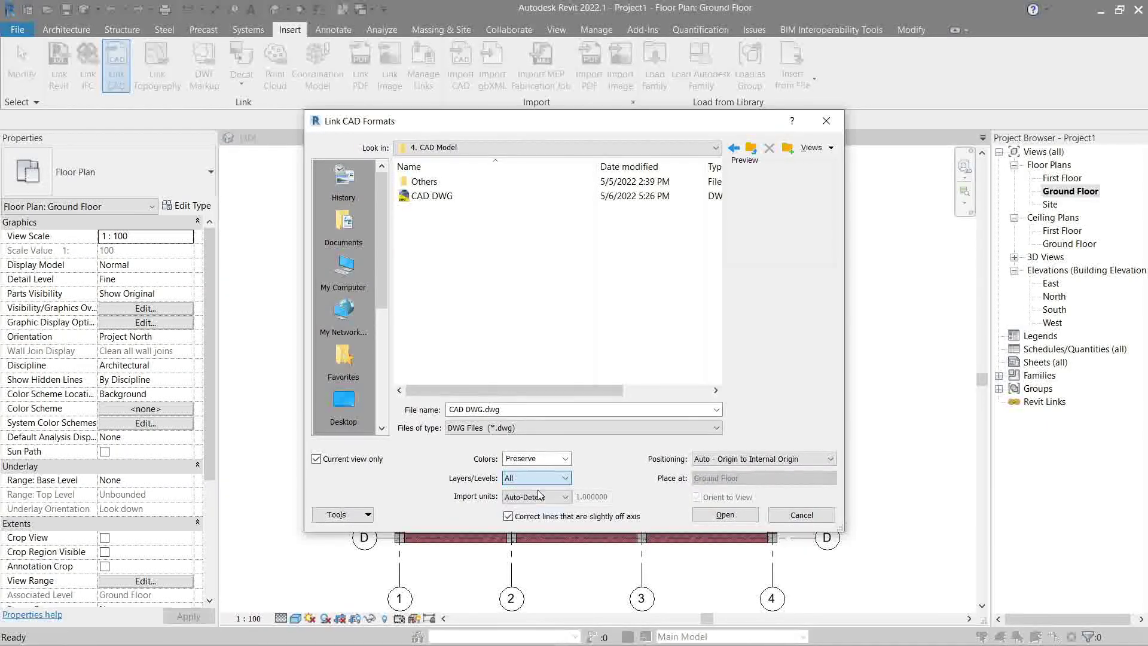
pyautogui.click(540, 496)
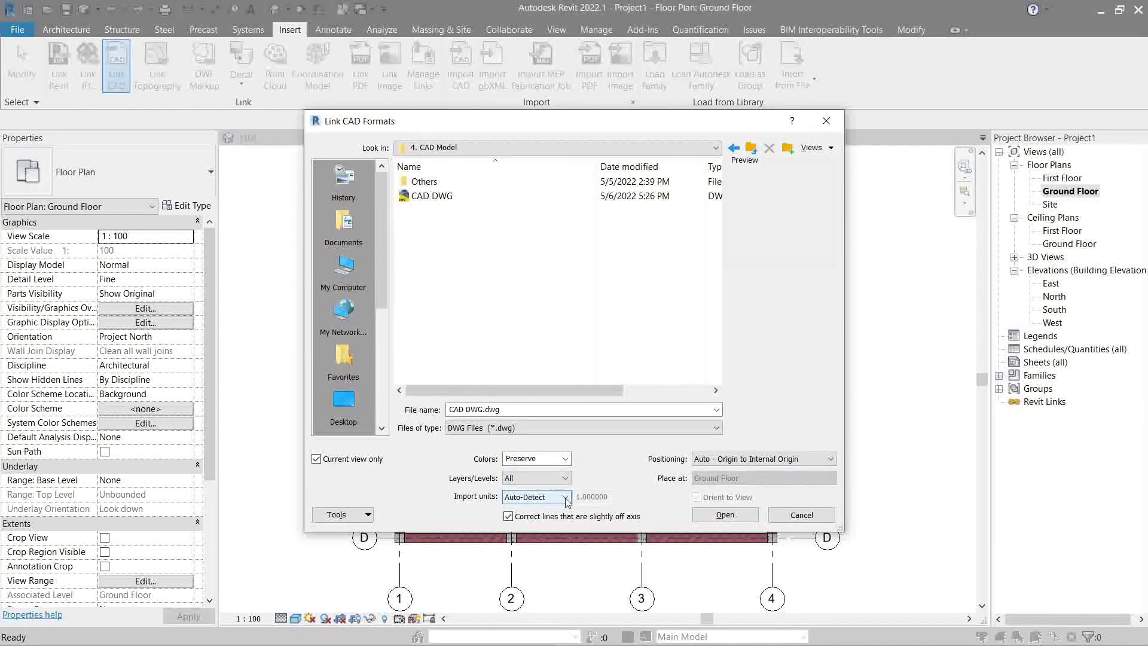
pyautogui.click(566, 497)
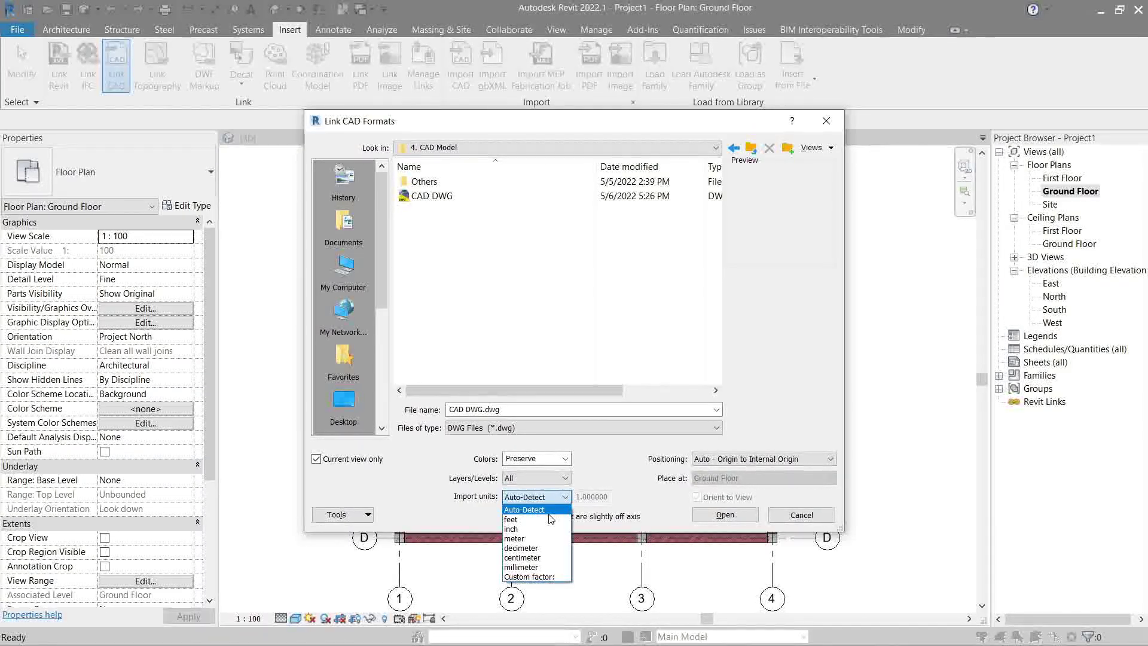
# - Keep Auto-Detect units, use Auto - Center to Center positioning, correct off-axis lines, and link CAD DWG.dwg
pyautogui.click(551, 513)
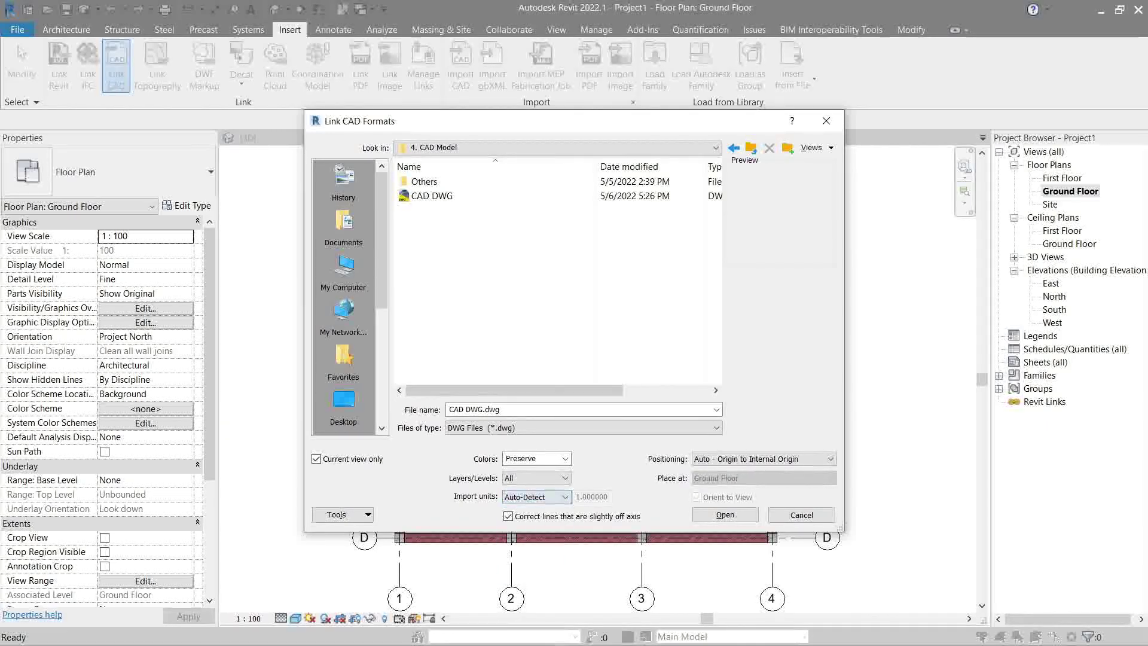
pyautogui.click(613, 465)
pyautogui.click(746, 462)
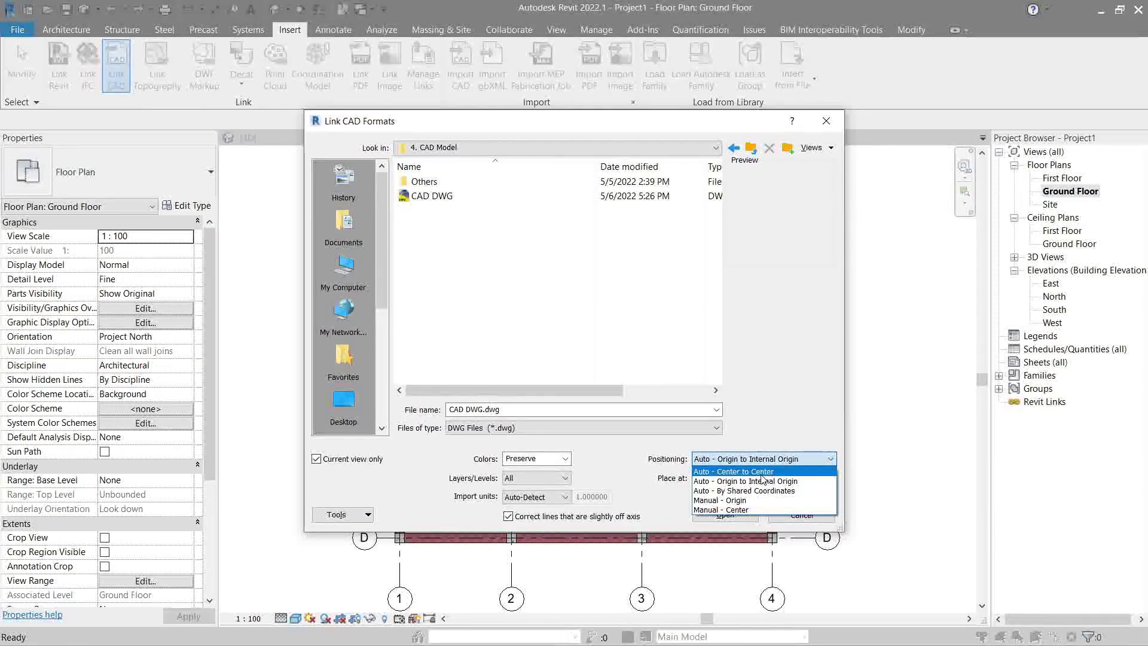
pyautogui.click(761, 473)
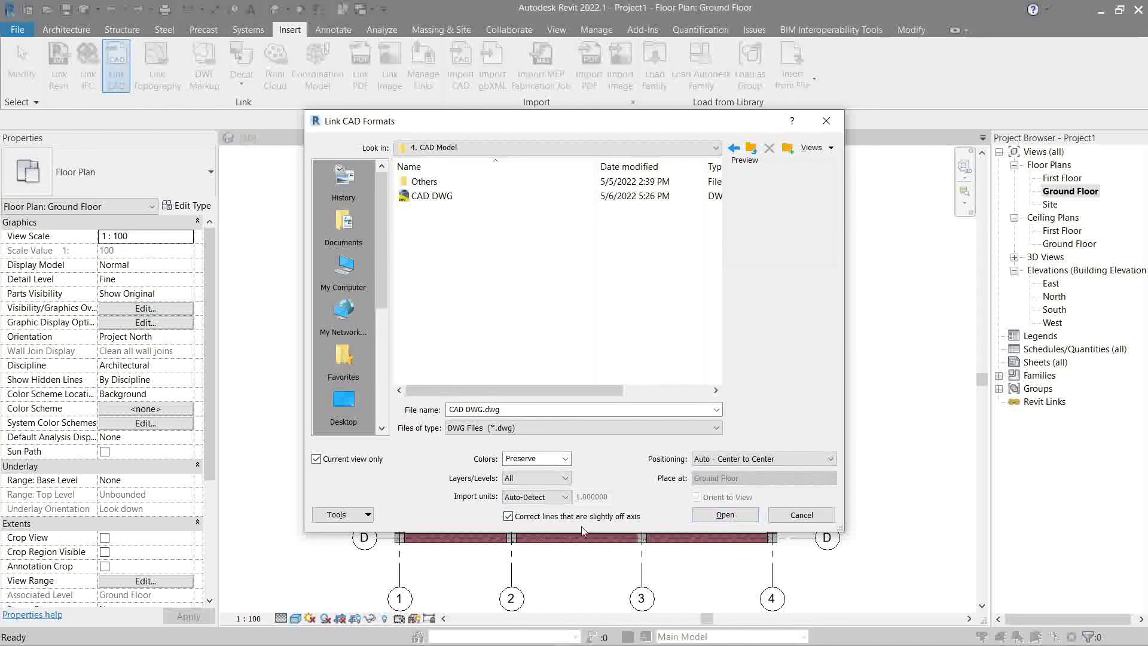
pyautogui.click(509, 517)
pyautogui.click(431, 198)
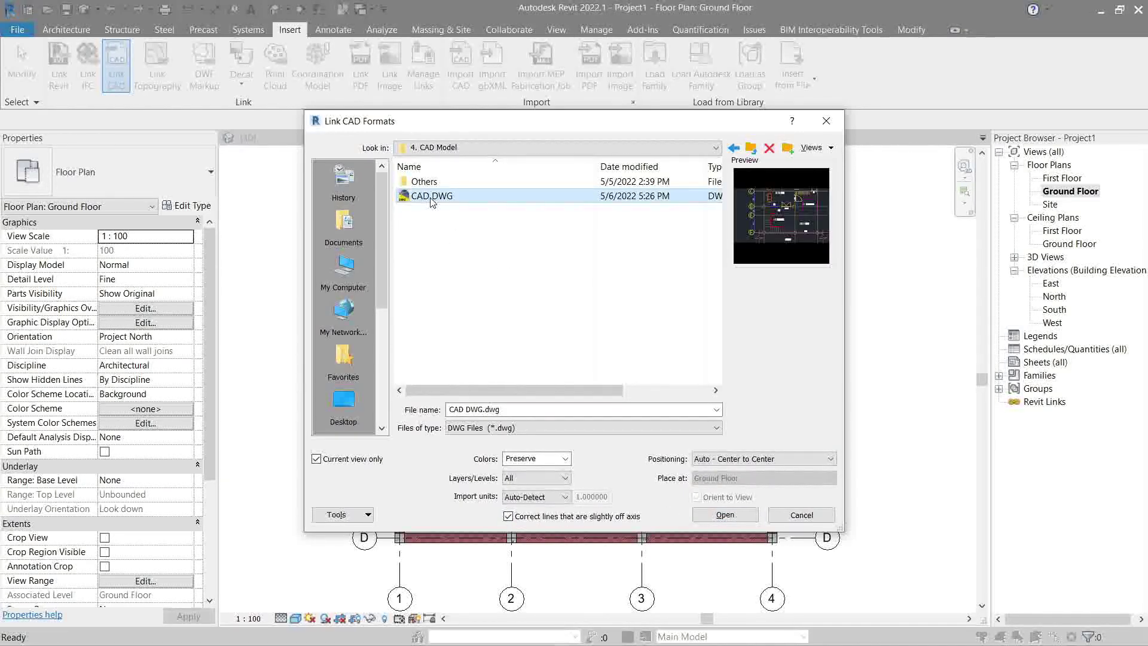
pyautogui.click(732, 520)
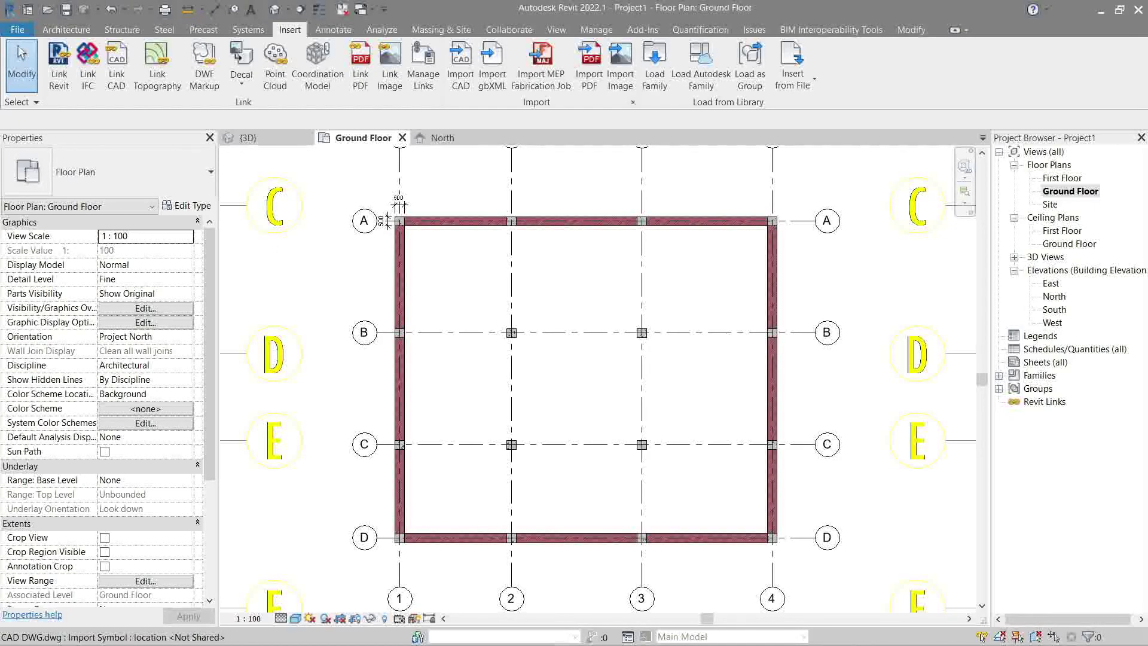
# - Zoom to fit with ZF and inspect the linked CAD DWG.dwg drawing, then deselect it
pyautogui.press('z')
pyautogui.press('f')
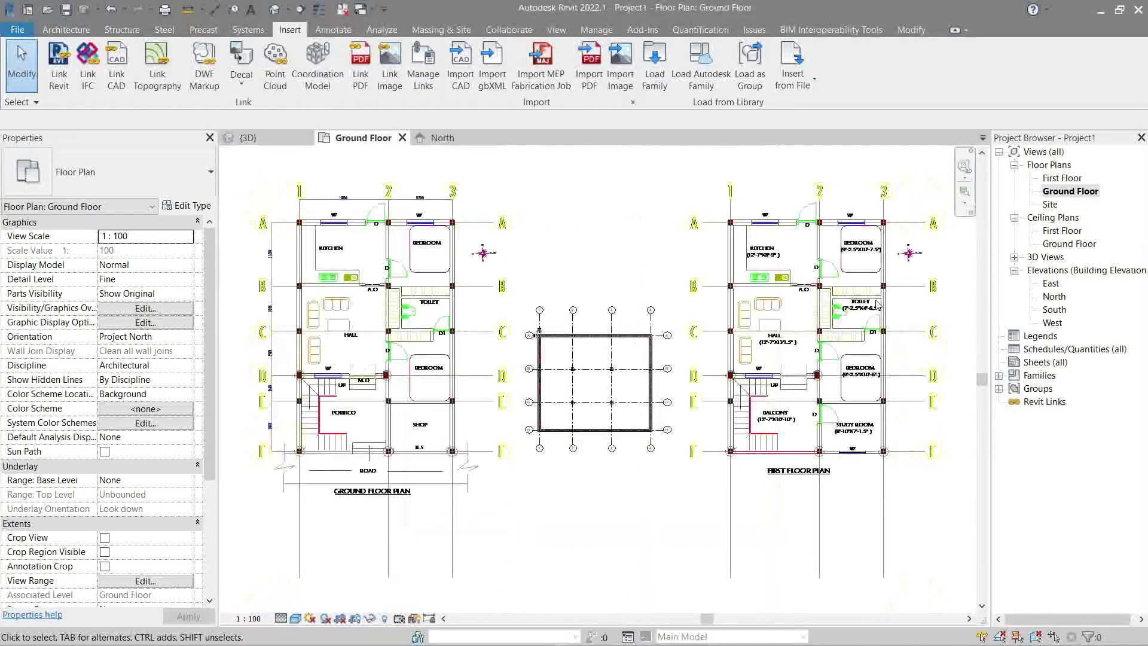
pyautogui.click(823, 316)
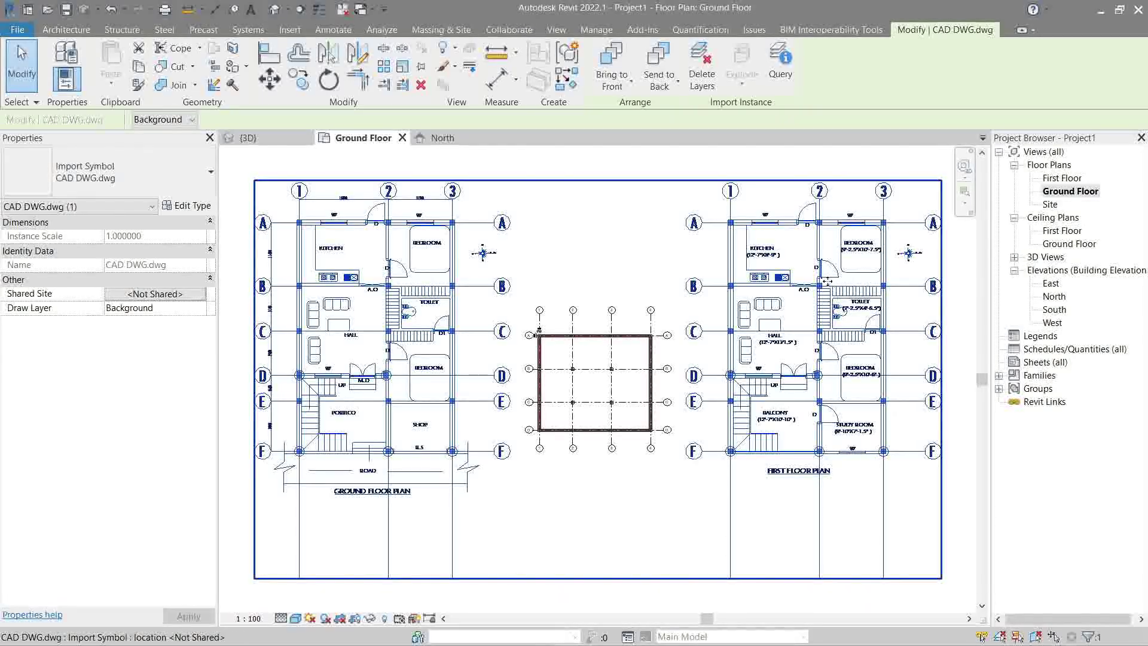
pyautogui.press('Escape')
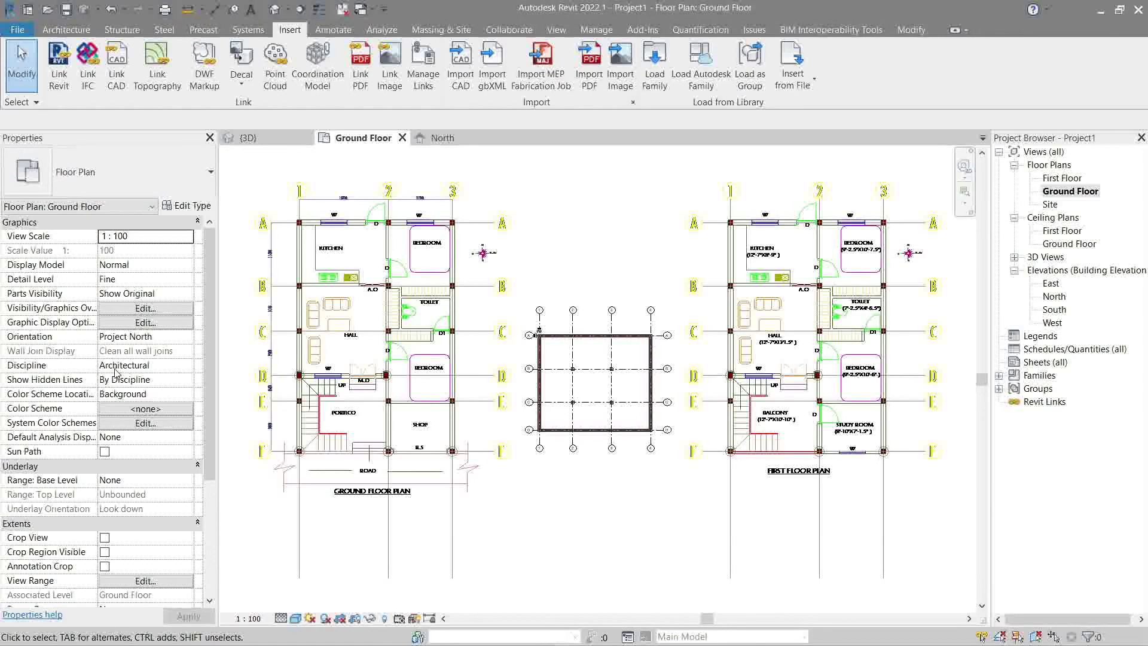
# - Uncheck Crop View for the Ground Floor plan and bring up Visibility/Graphic Overrides with V
pyautogui.scroll(-2, 117, 377)
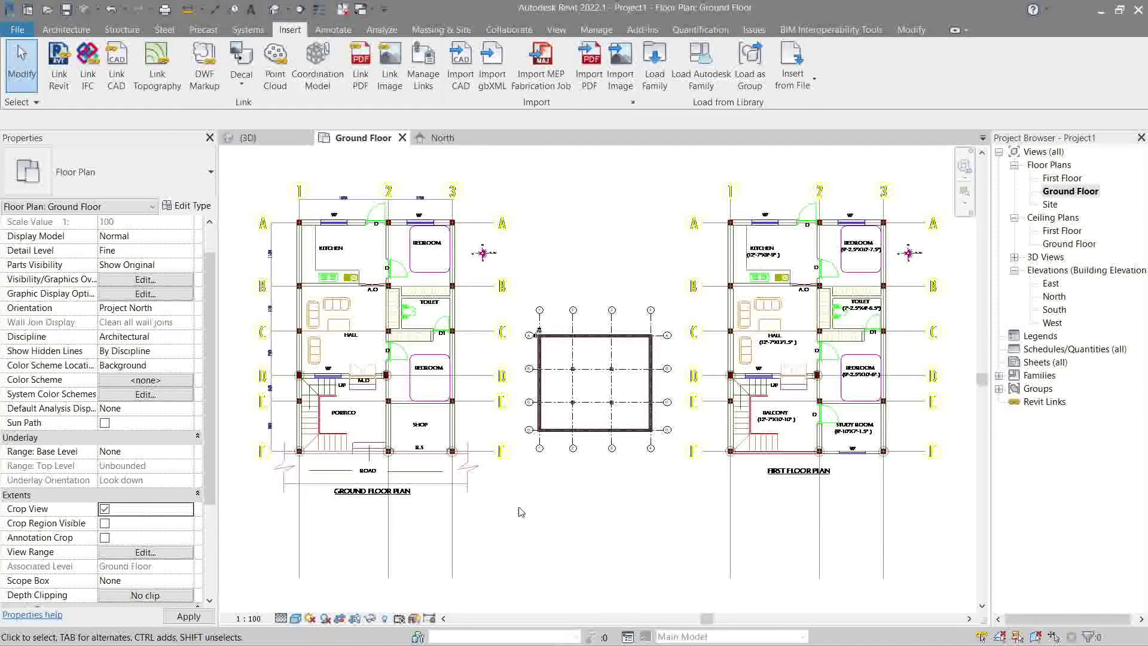
pyautogui.click(104, 510)
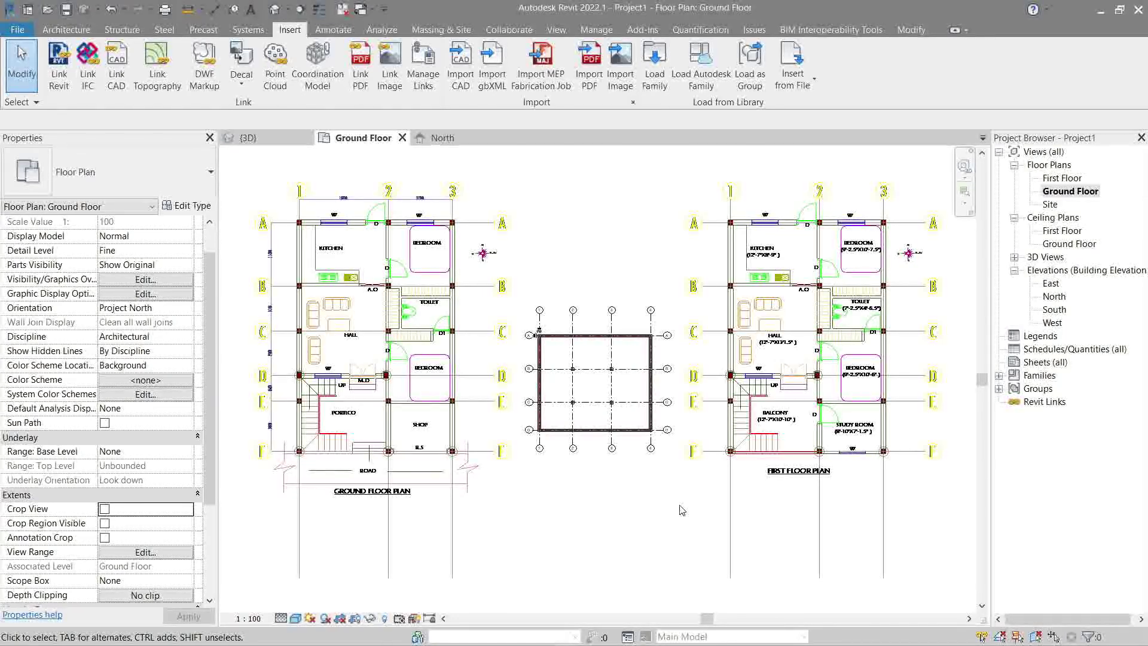
pyautogui.press('v')
pyautogui.press('v')
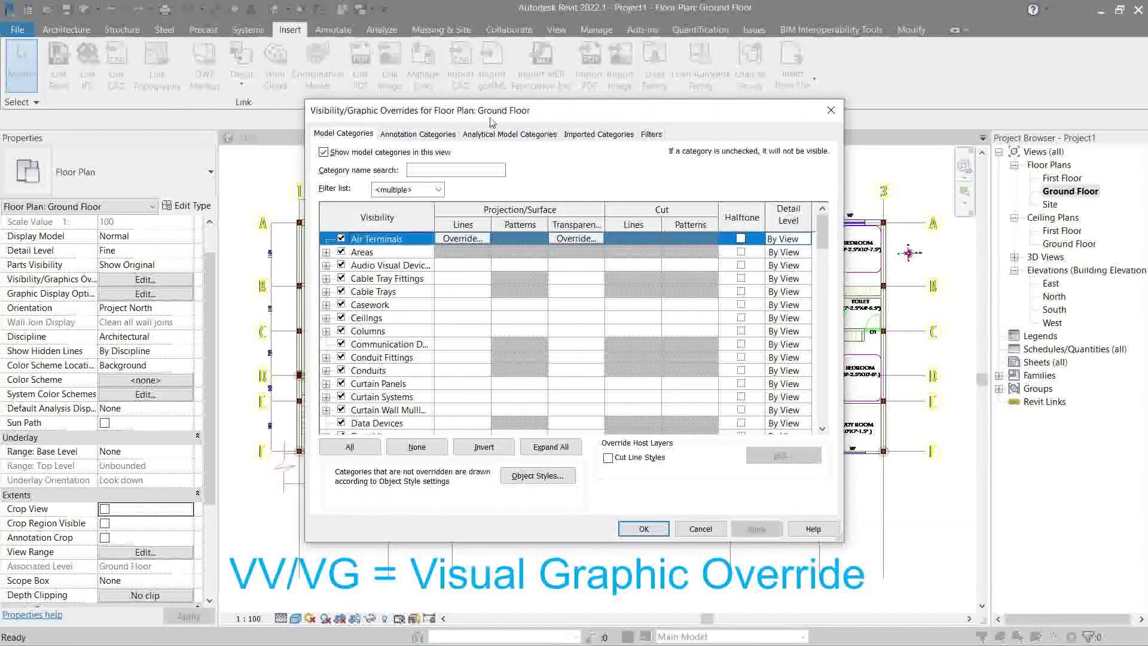
pyautogui.click(599, 134)
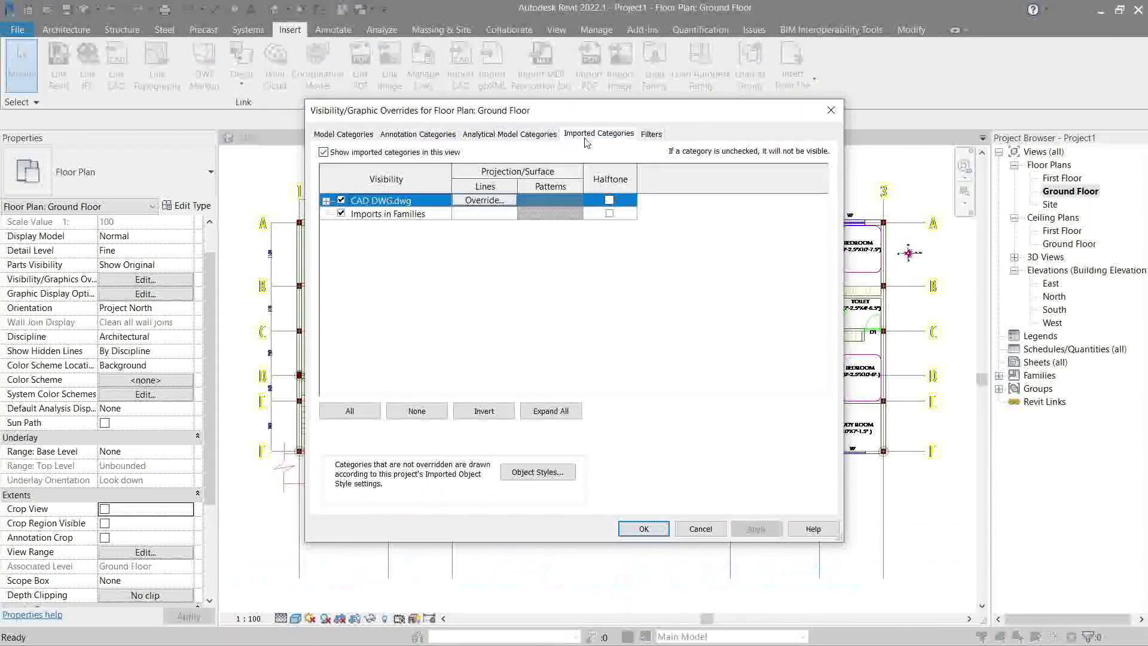
pyautogui.press('Down')
pyautogui.press('Up')
pyautogui.press('Down')
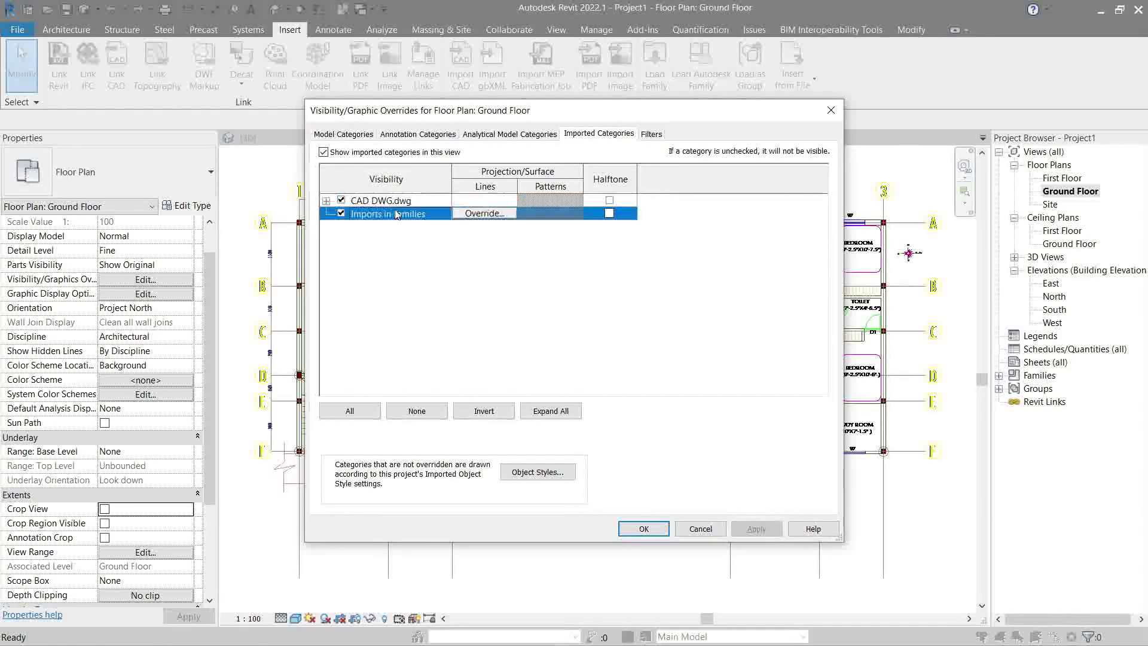
pyautogui.press('Up')
pyautogui.press('Down')
pyautogui.press('Up')
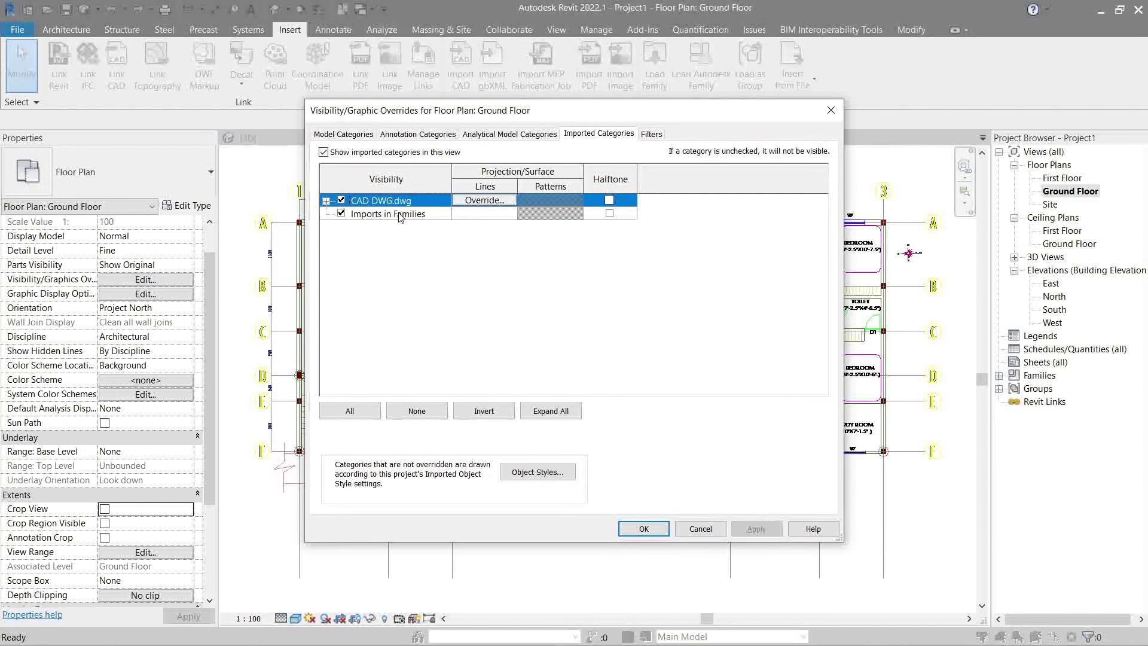
pyautogui.moveTo(524, 120); pyautogui.dragTo(462, 122)
pyautogui.click(638, 529)
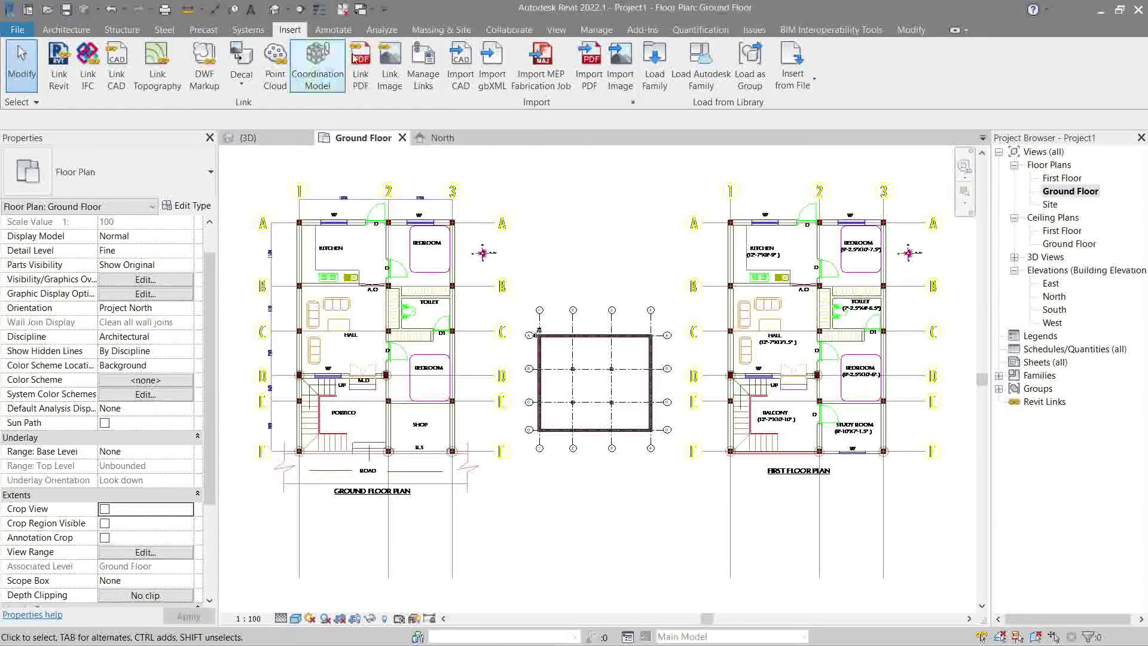
pyautogui.click(423, 87)
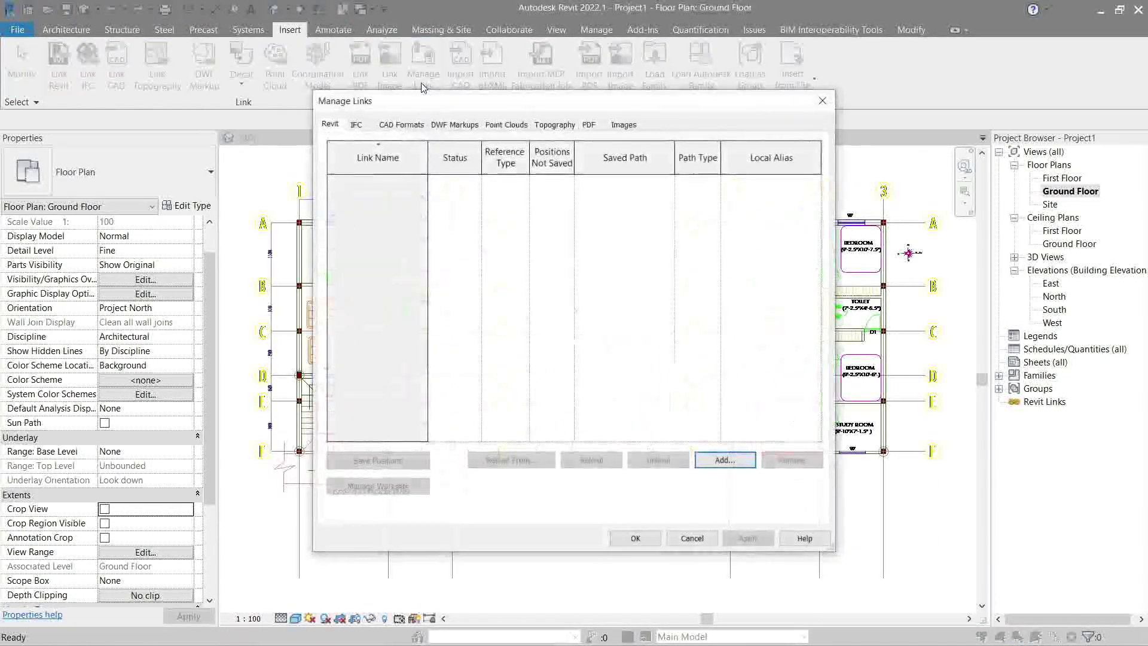
pyautogui.click(402, 125)
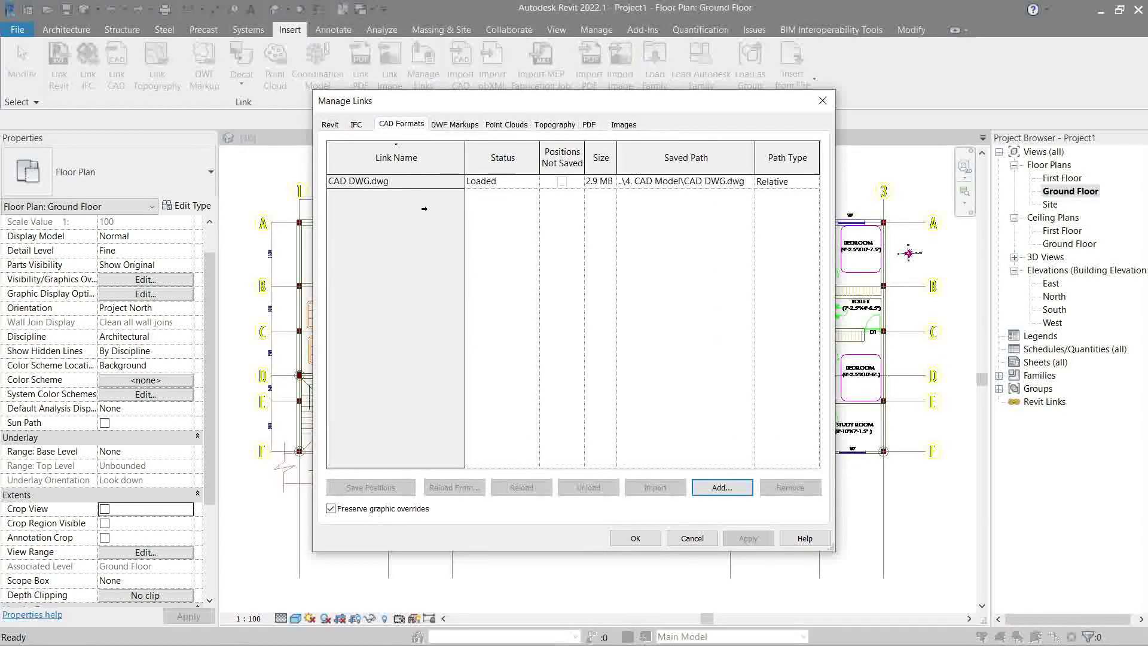
pyautogui.click(503, 182)
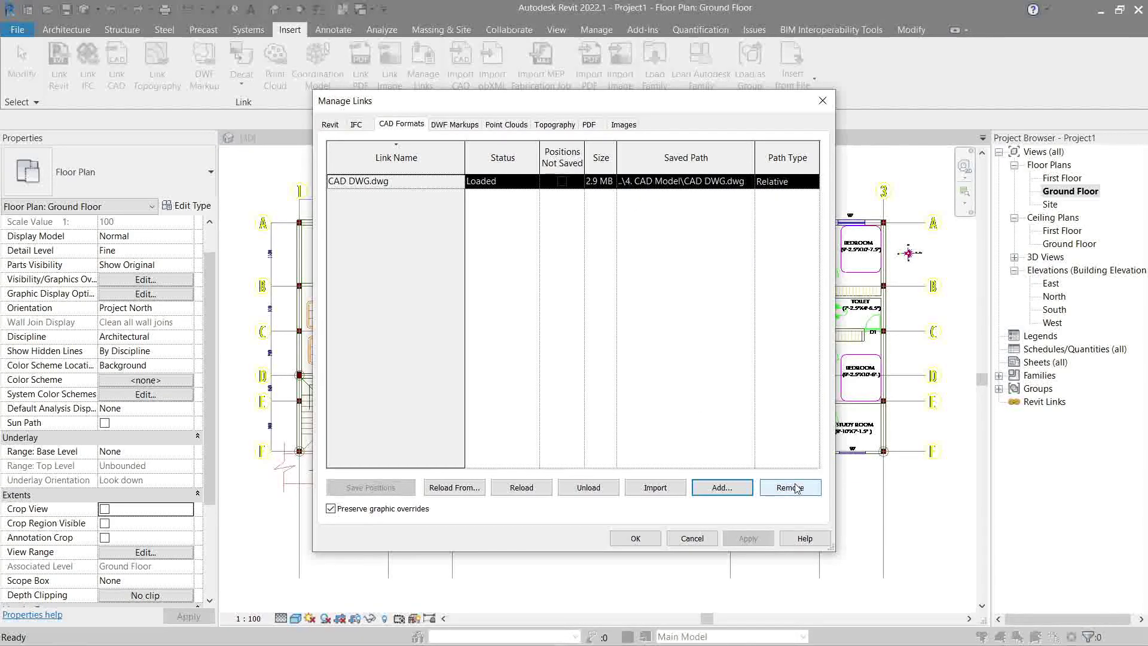
pyautogui.click(692, 538)
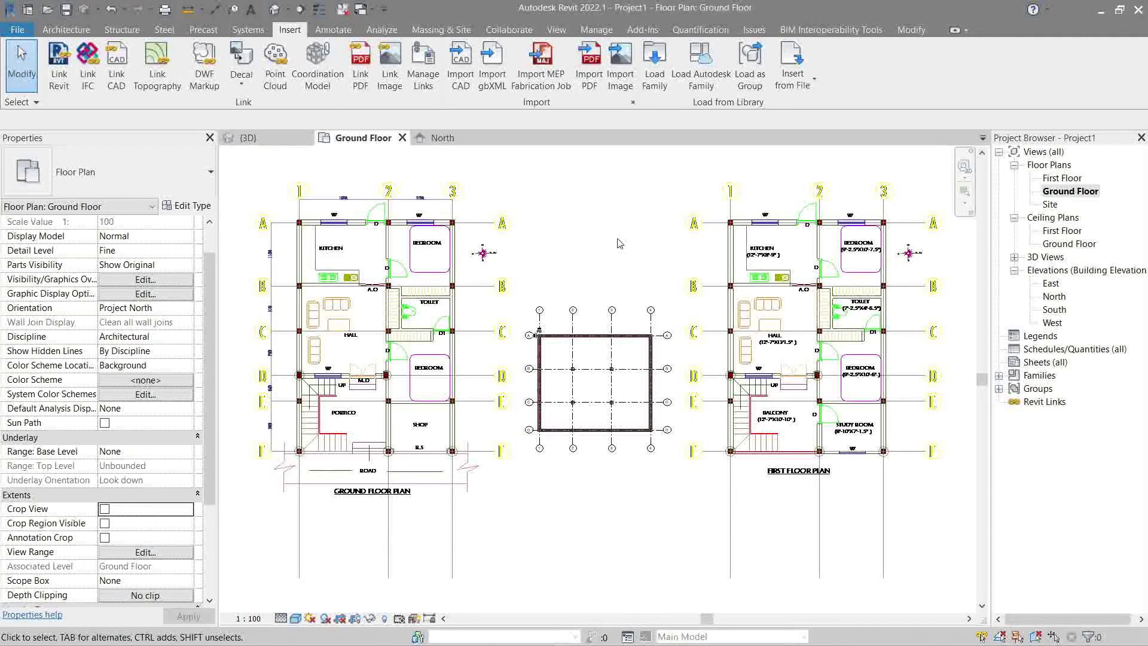
# - Pin the CAD import and confirm that dragging it is refused
pyautogui.click(622, 364)
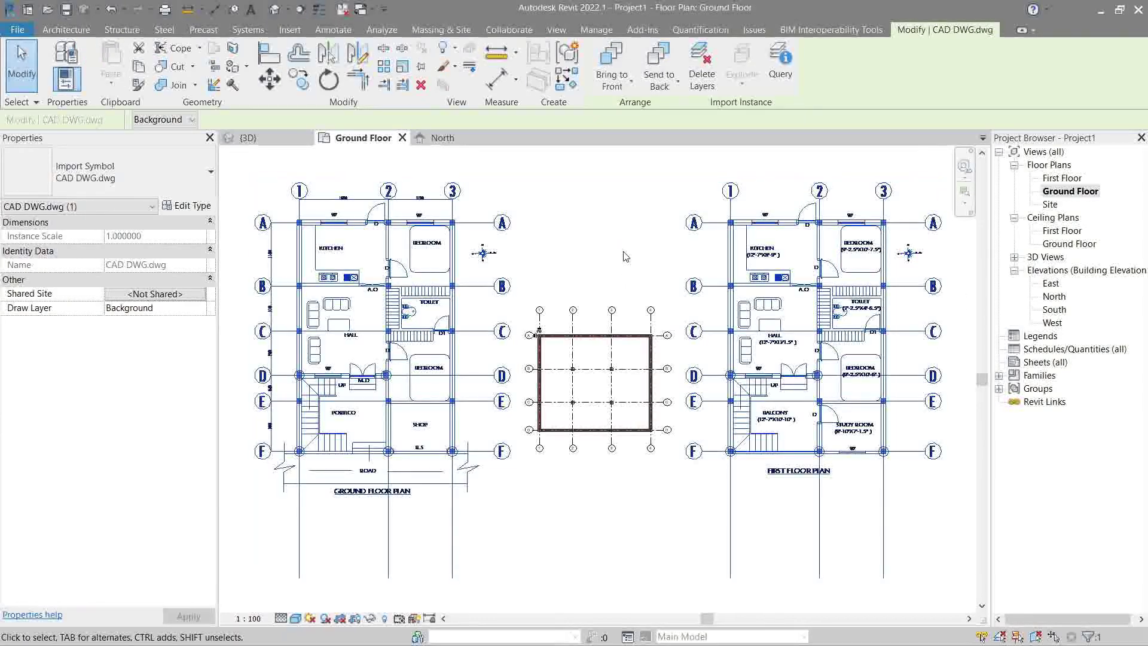
pyautogui.click(423, 68)
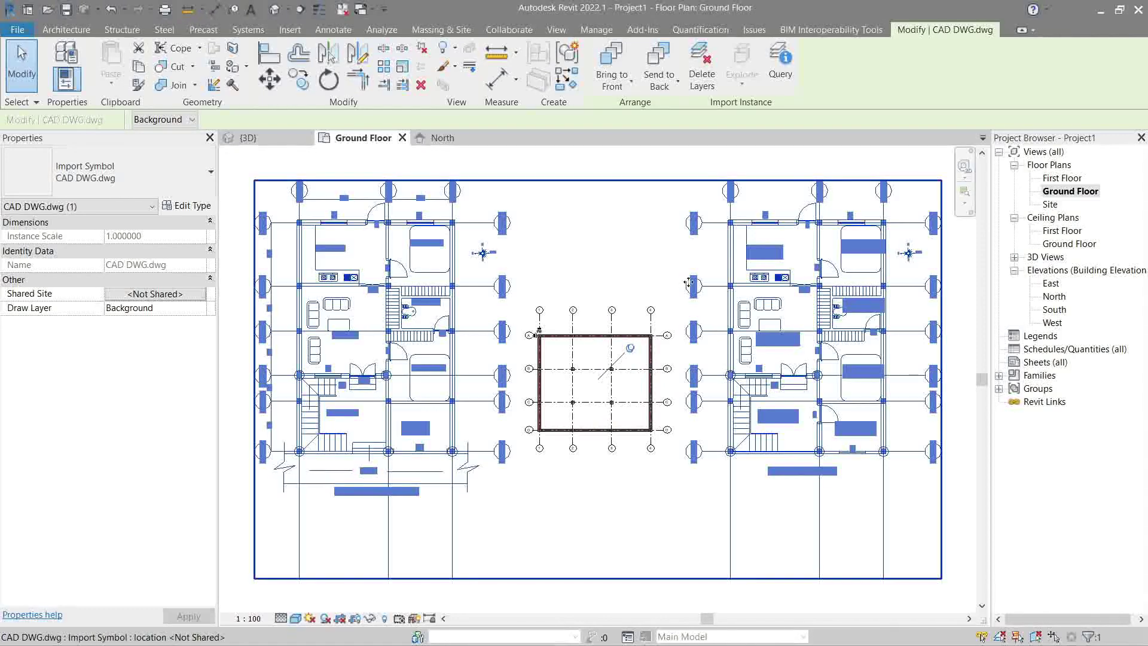
pyautogui.moveTo(765, 420); pyautogui.dragTo(586, 402)
pyautogui.moveTo(938, 511); pyautogui.dragTo(573, 246)
pyautogui.click(741, 361)
# - Confirm the pinned CAD import cannot be deleted, then reselect it
pyautogui.click(770, 287)
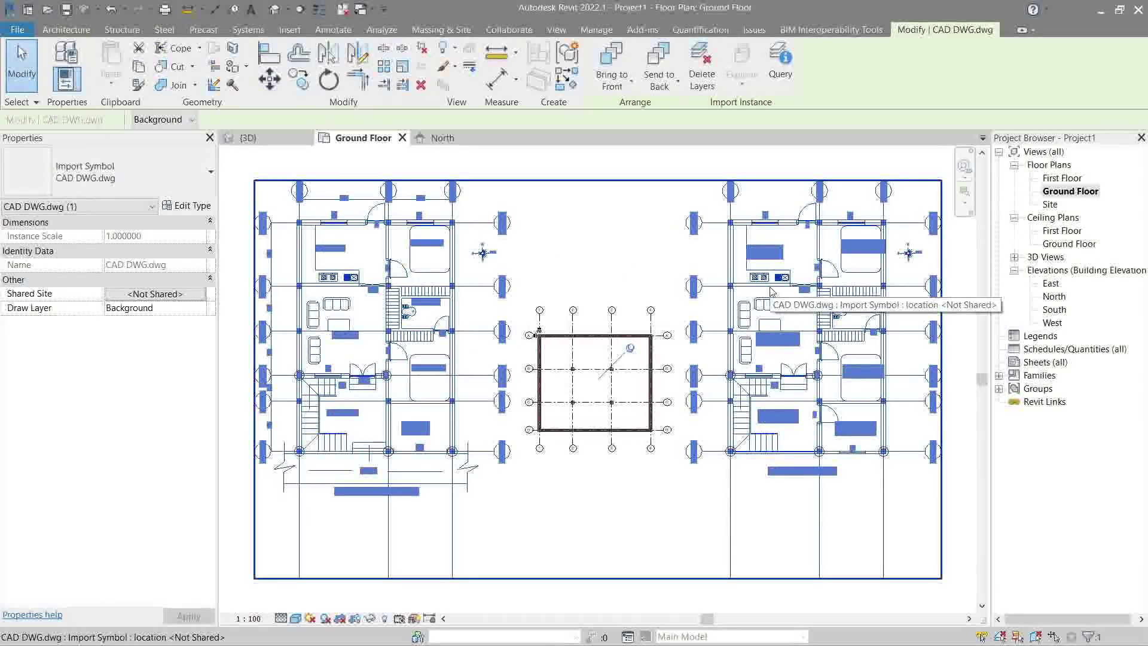
pyautogui.press('Delete')
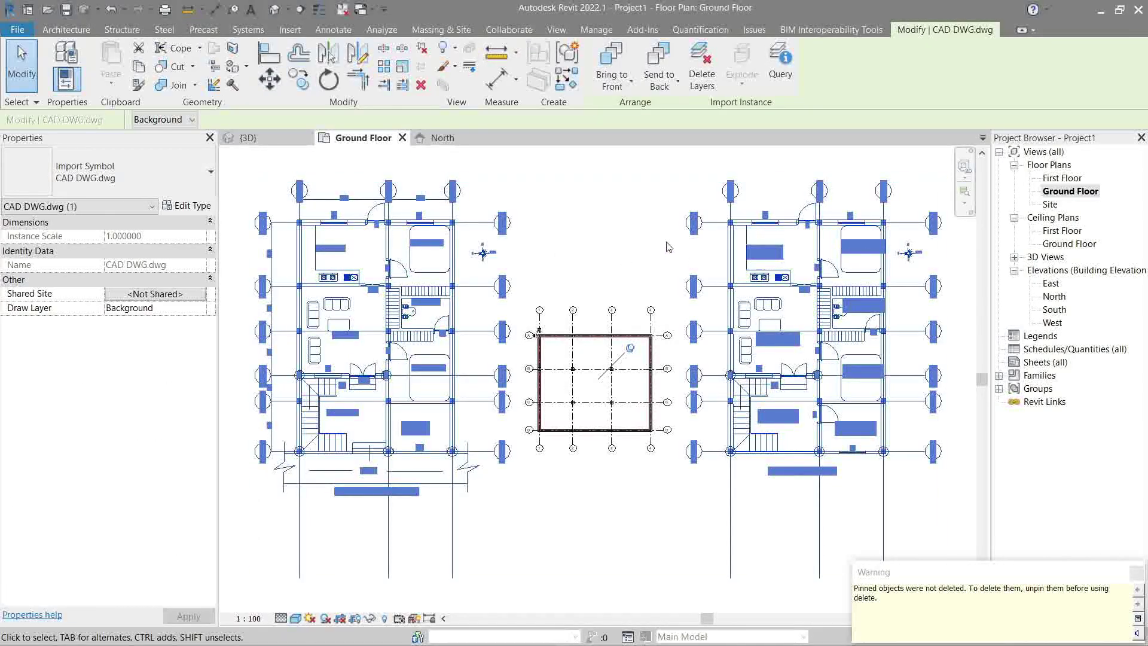
pyautogui.click(669, 247)
pyautogui.click(713, 295)
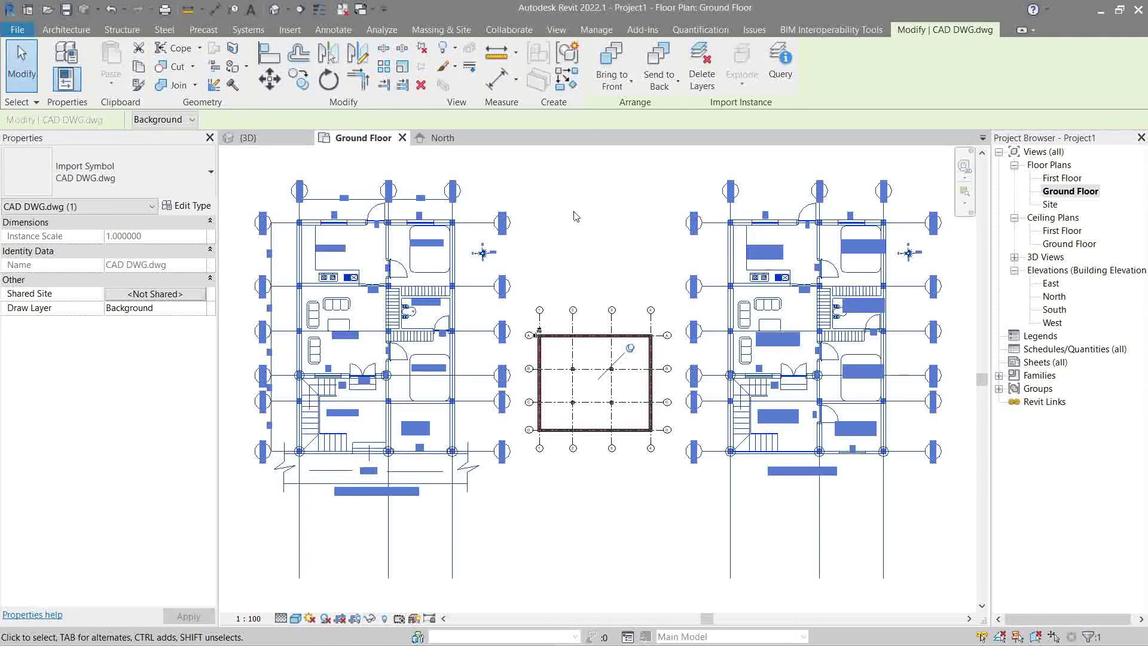
# - Unpin the CAD import with UP and delete the accidental duplicate made by Copy
pyautogui.press('u')
pyautogui.press('p')
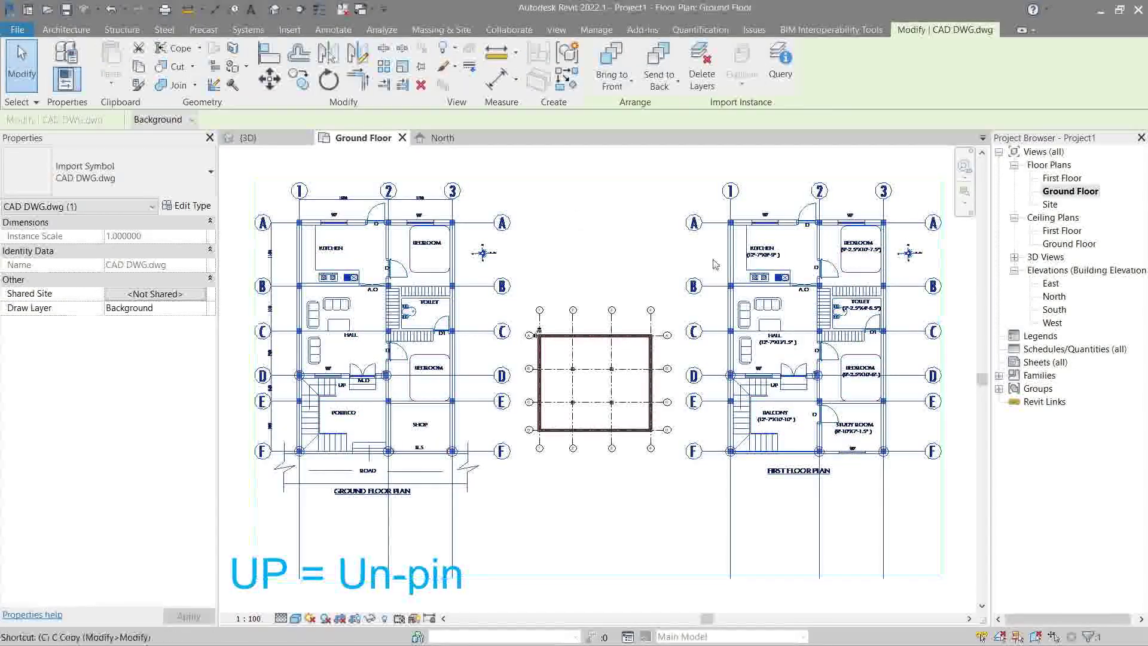
pyautogui.press('c')
pyautogui.press('c')
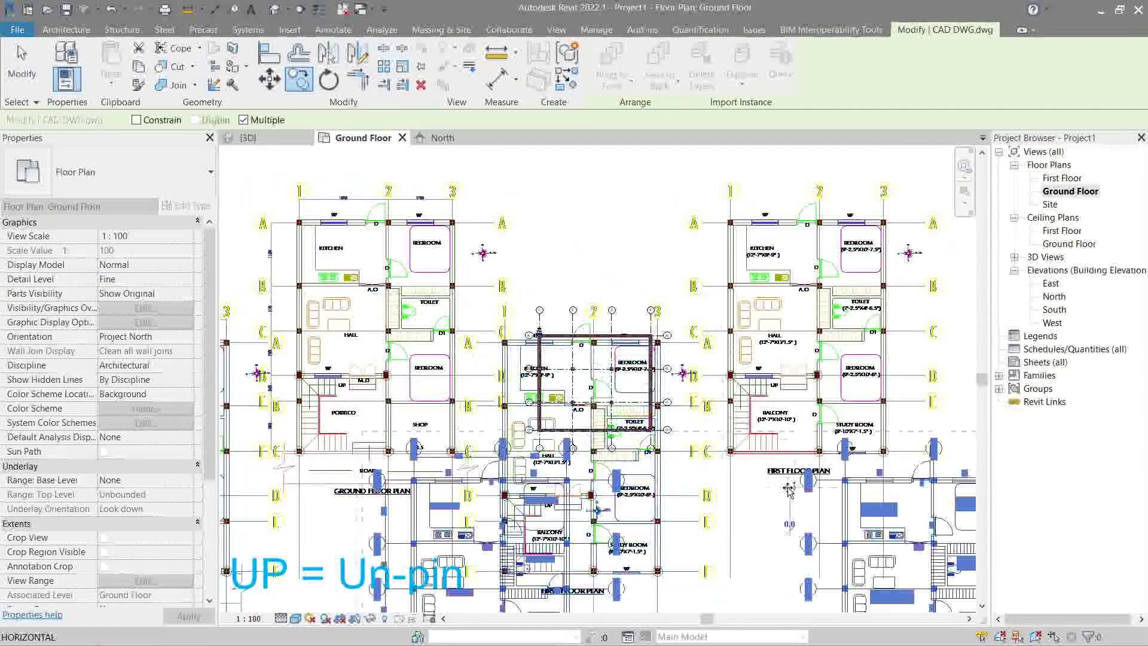
pyautogui.click(789, 489)
pyautogui.press('Escape')
pyautogui.press('Escape')
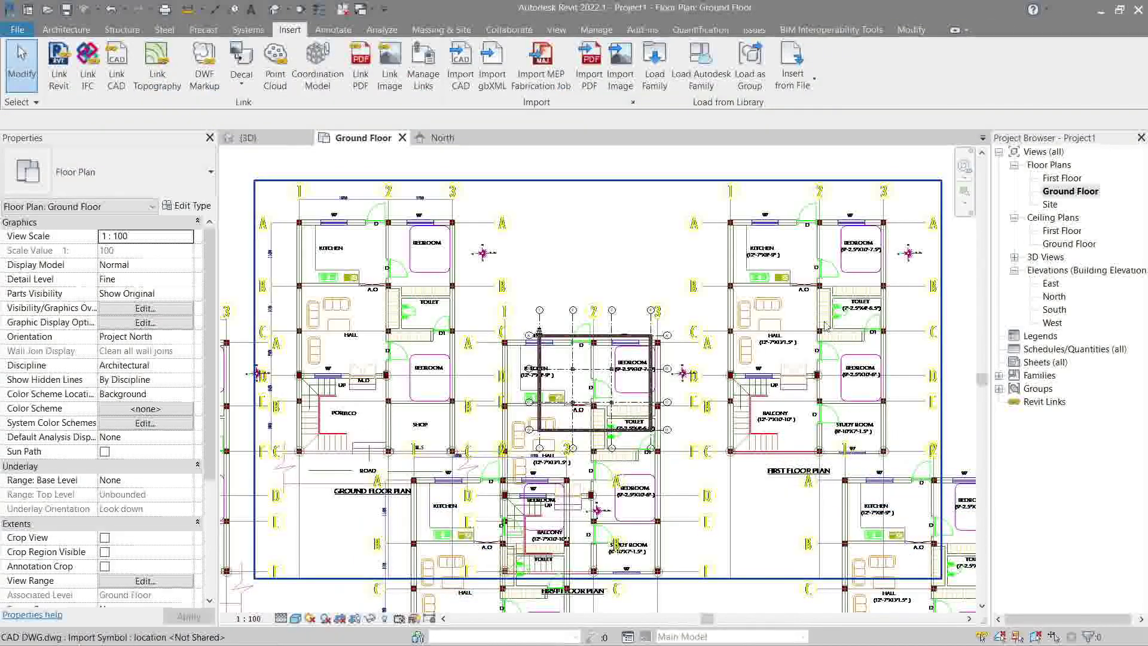
pyautogui.click(406, 242)
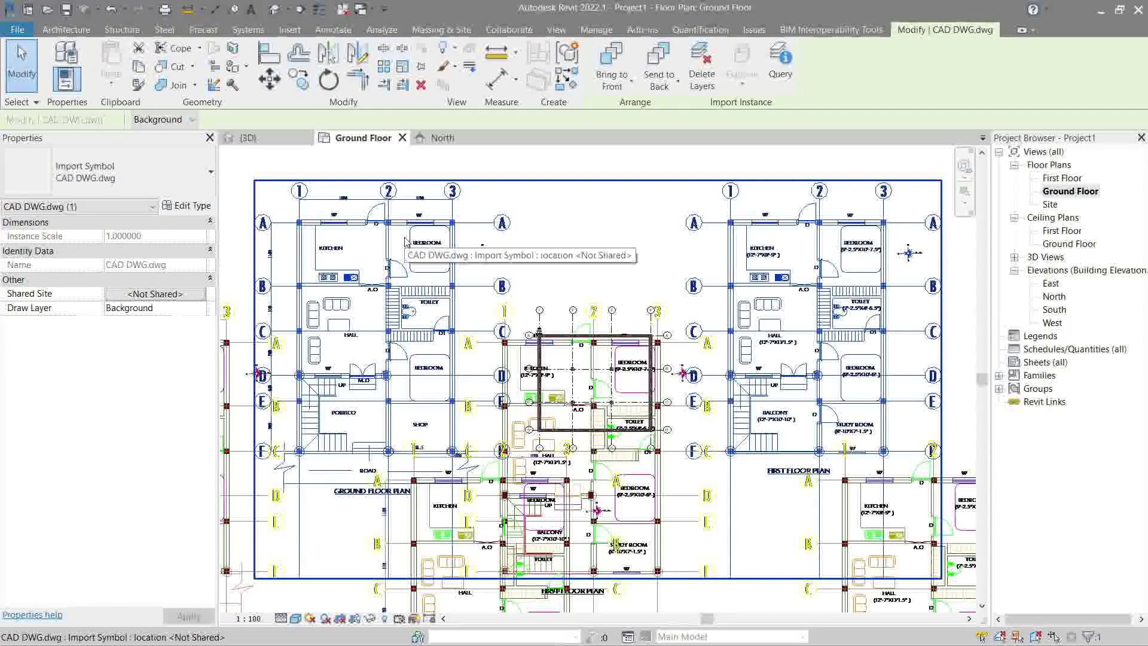
pyautogui.press('Delete')
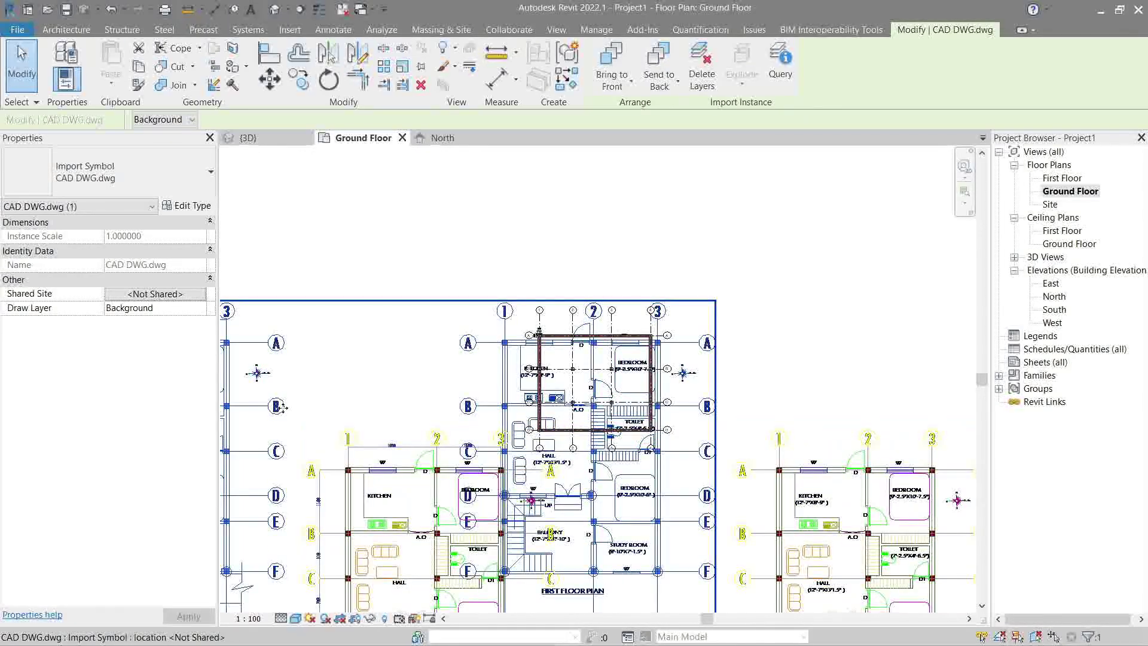
# - Drag the CAD floor plans lower so they flank the wall rectangle at grid A
pyautogui.click(388, 487)
pyautogui.click(388, 488)
pyautogui.moveTo(387, 487); pyautogui.dragTo(329, 346)
pyautogui.click(334, 350)
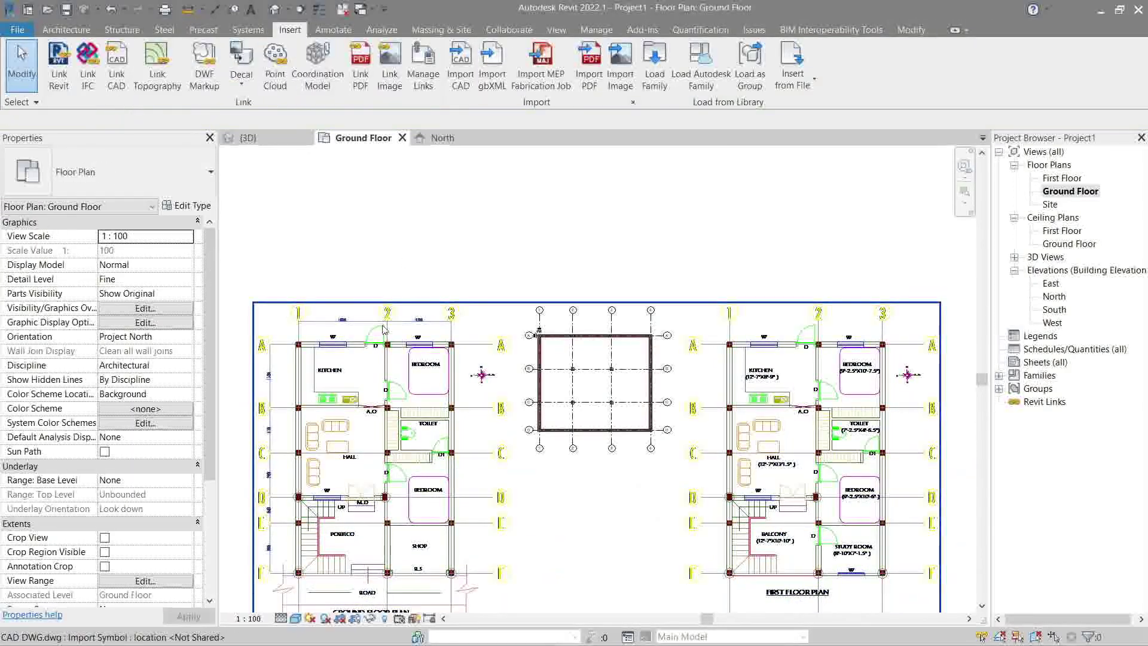
pyautogui.click(383, 331)
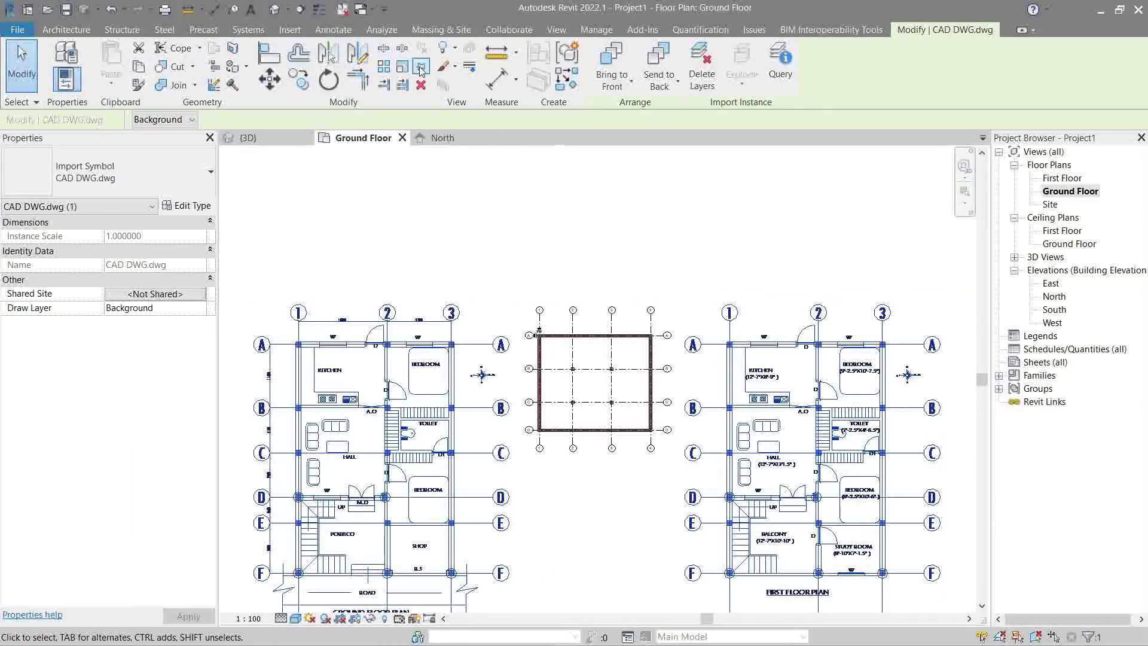
# - Pin the CAD import again with PN and undo the two stray copies
pyautogui.press('p')
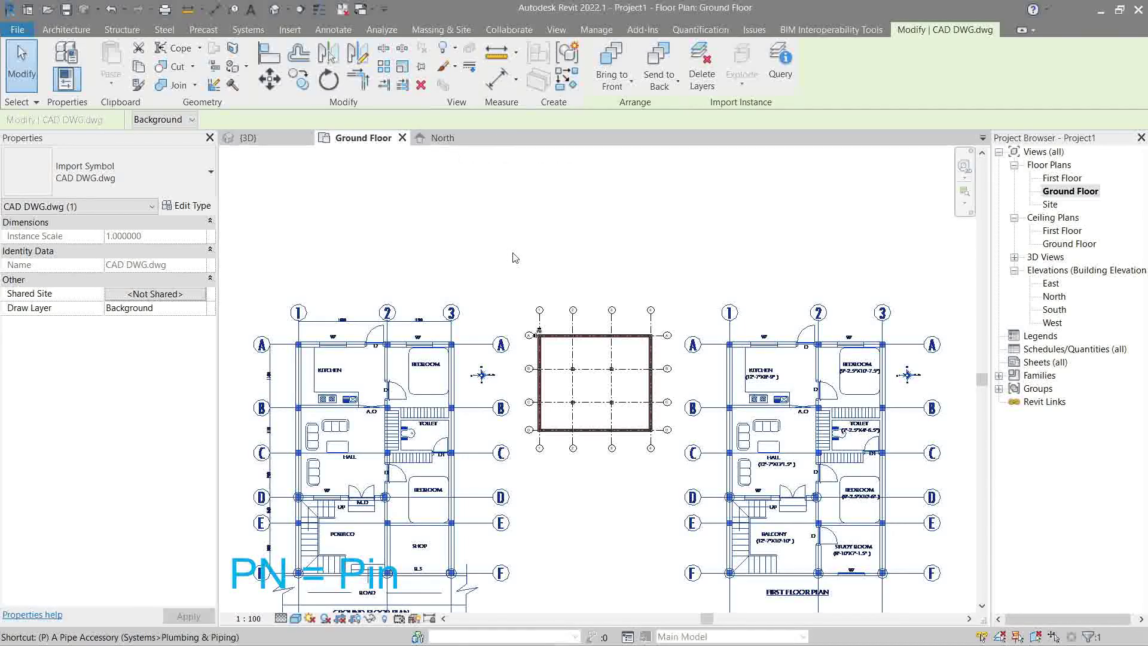
pyautogui.press('n')
pyautogui.press('c')
pyautogui.press('c')
pyautogui.click(454, 368)
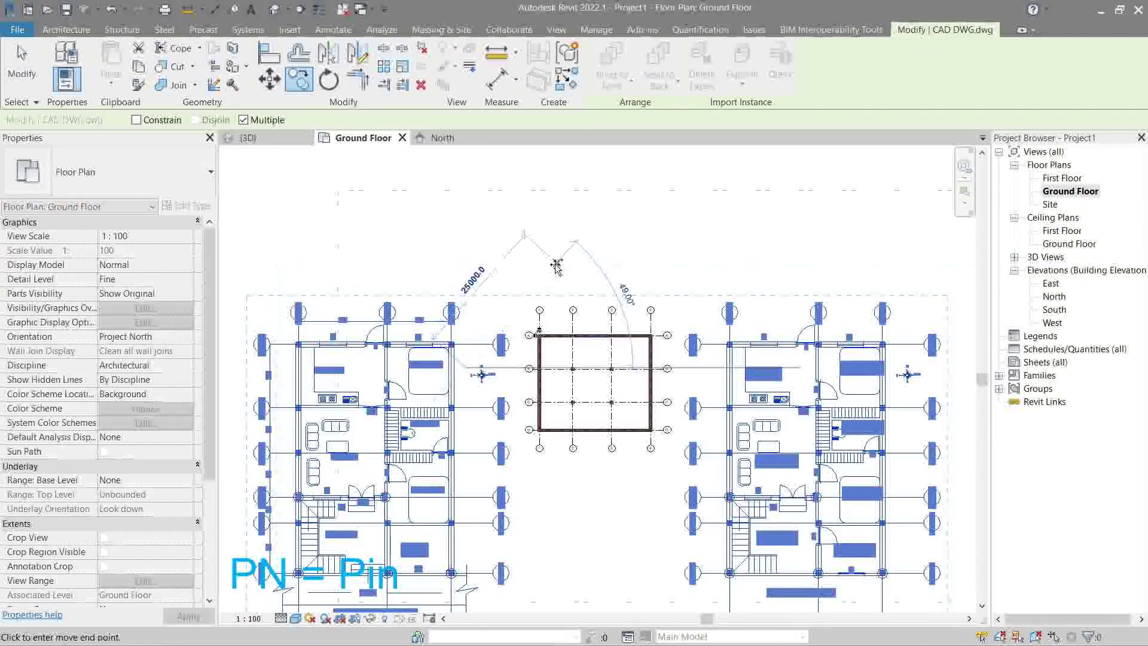
pyautogui.click(557, 266)
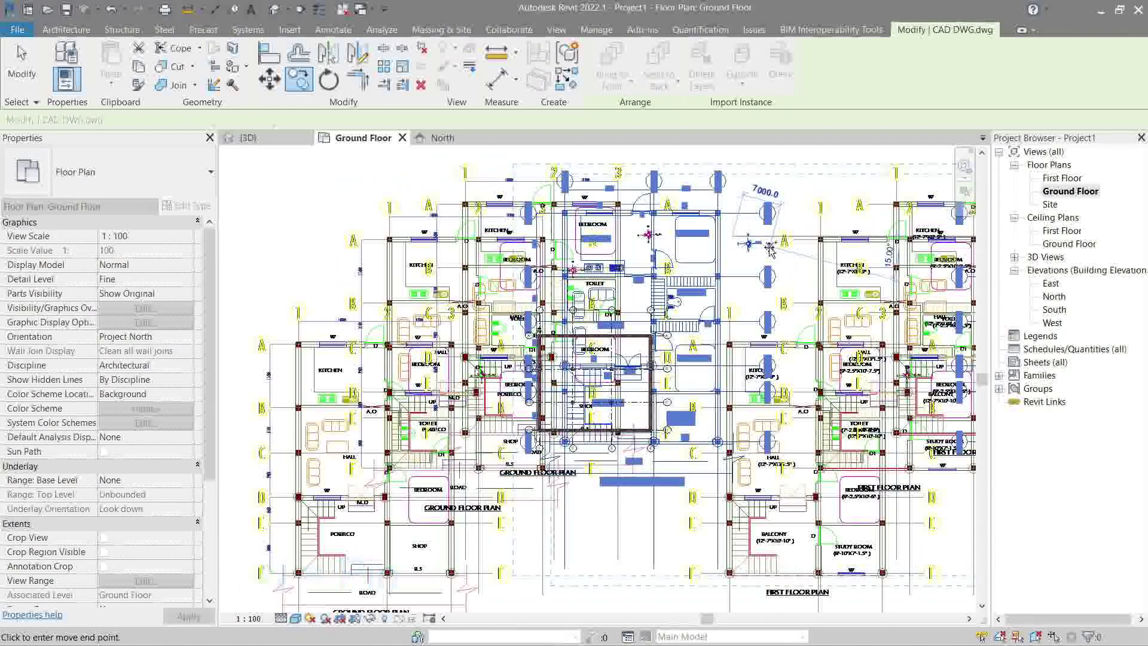
pyautogui.click(771, 251)
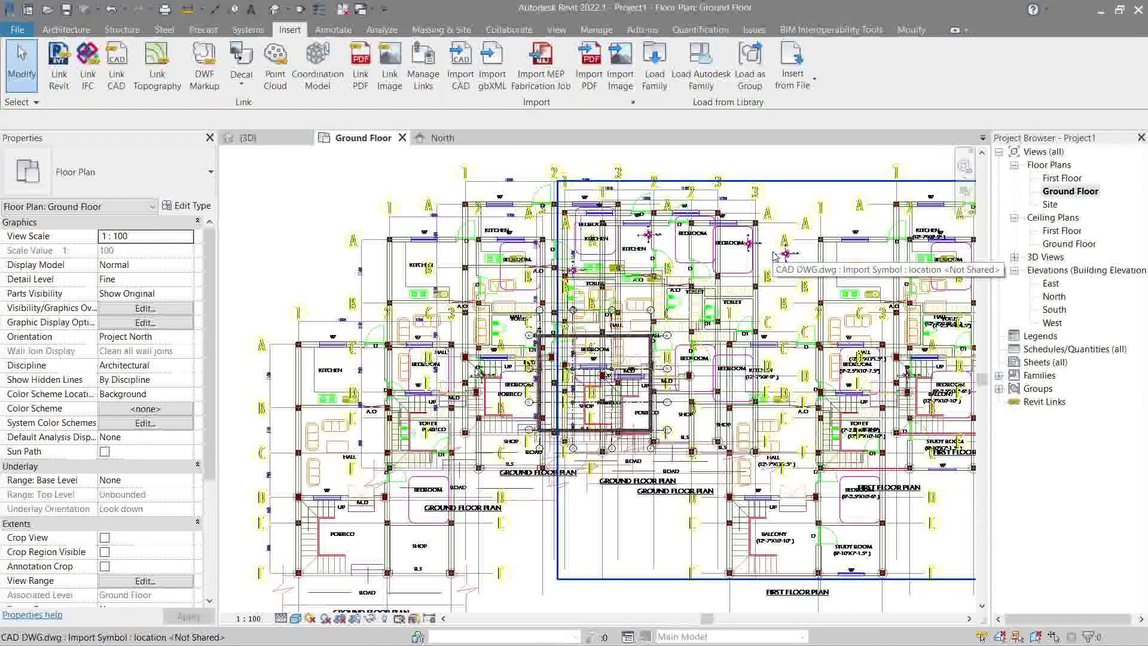
pyautogui.hotkey('ctrl', 'z')
pyautogui.hotkey('ctrl', 'z')
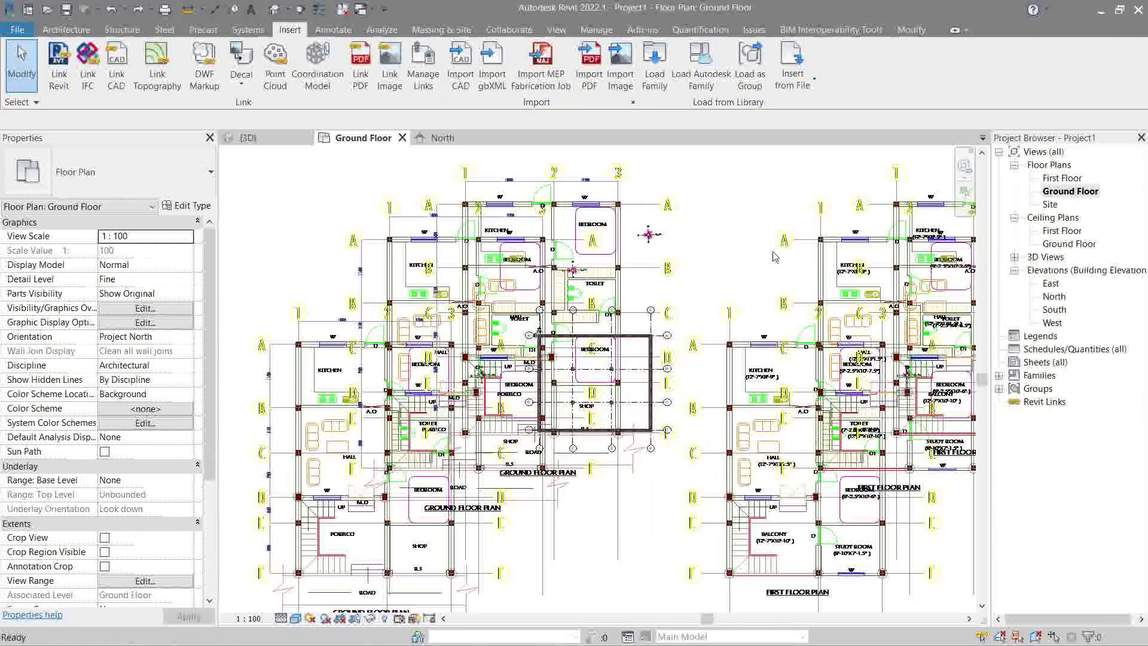
# - Confirm the pinned CAD import refuses the MV move, then cancel the error
pyautogui.click(362, 380)
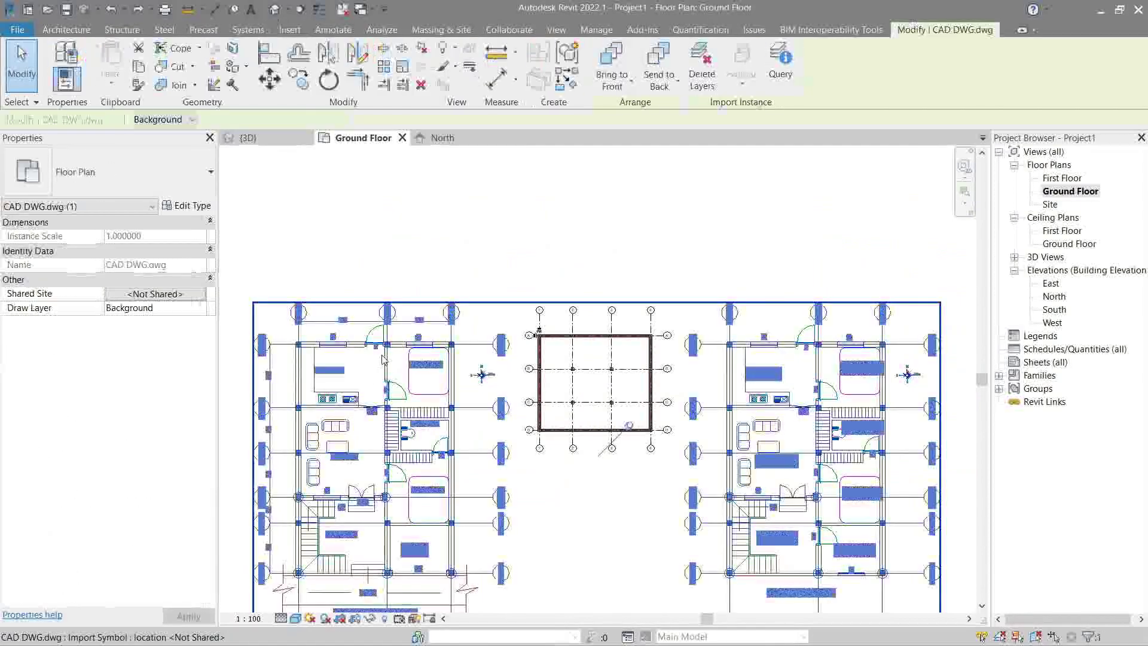
pyautogui.press('m')
pyautogui.press('v')
pyautogui.click(386, 359)
pyautogui.click(386, 366)
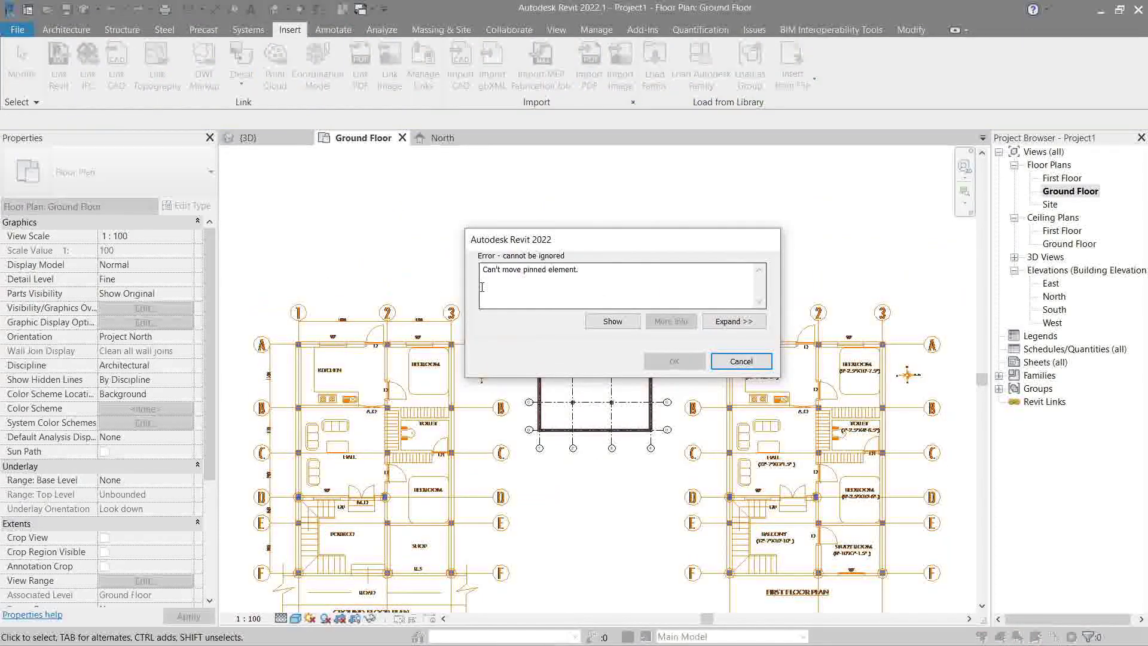
pyautogui.press('Escape')
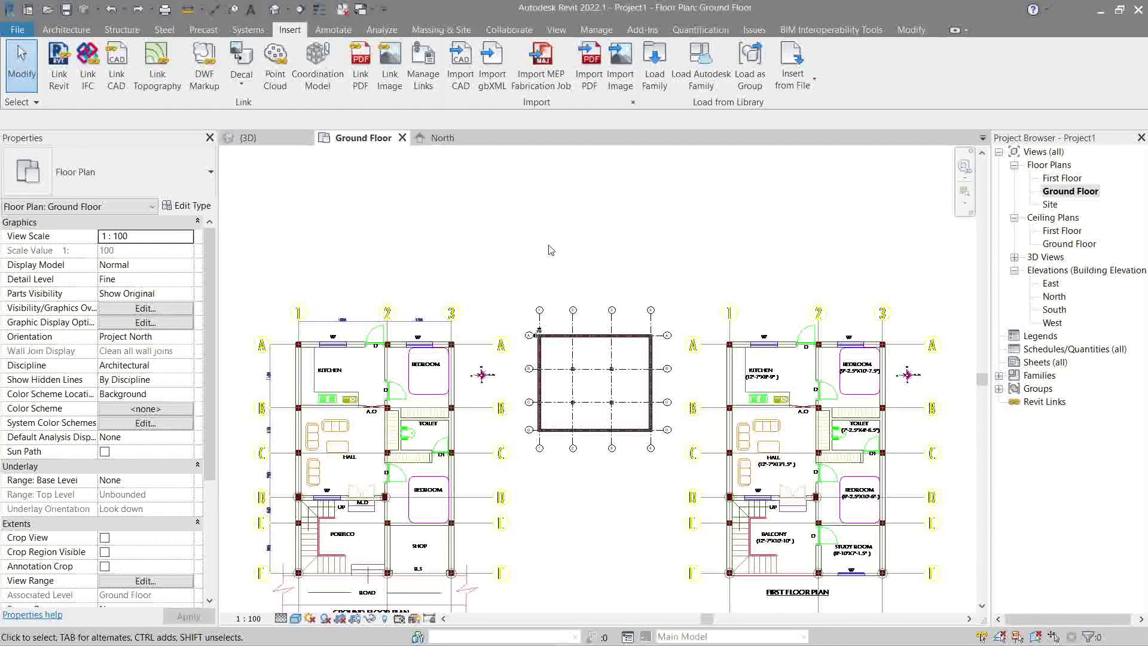
pyautogui.scroll(5, 559, 304)
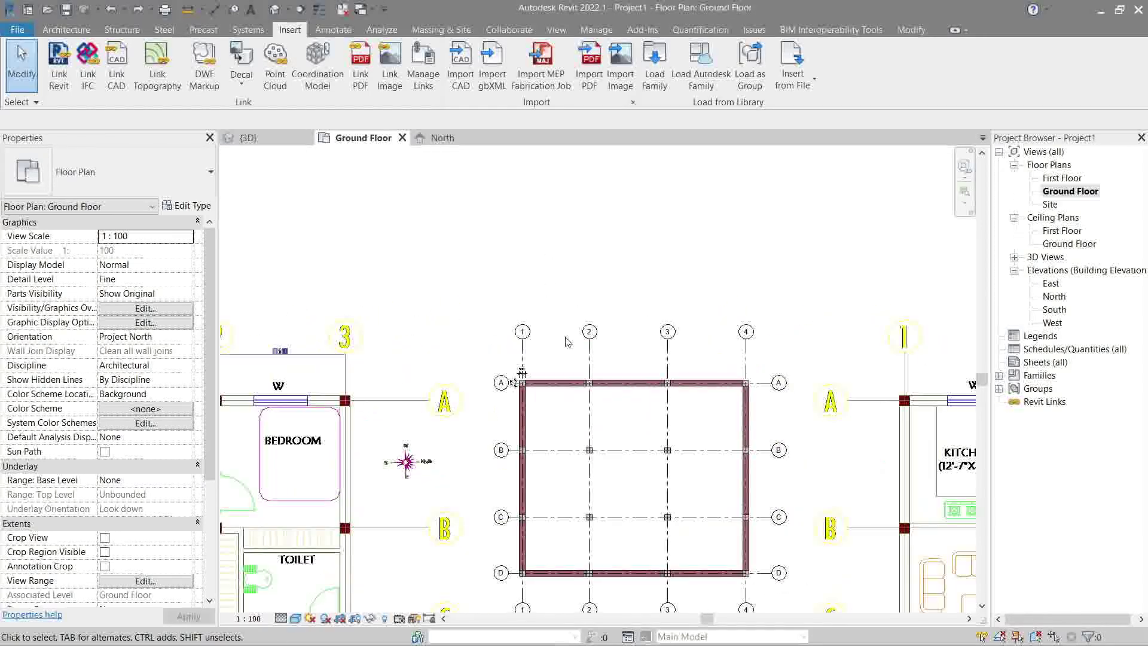
pyautogui.click(614, 366)
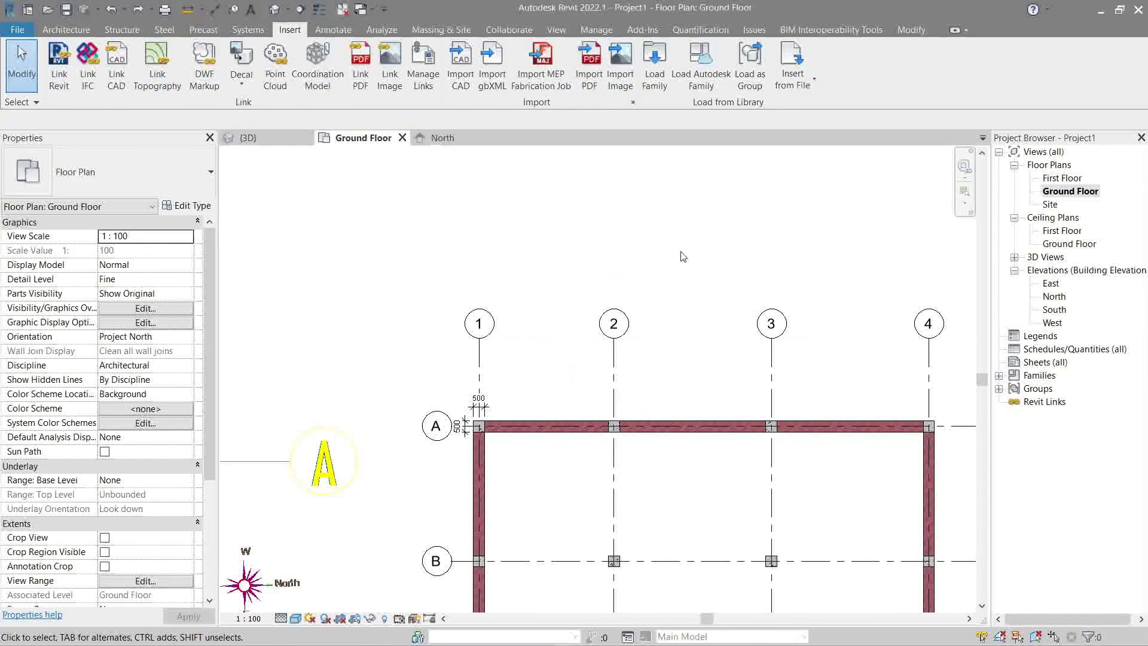
pyautogui.click(476, 369)
pyautogui.scroll(-3, 466, 359)
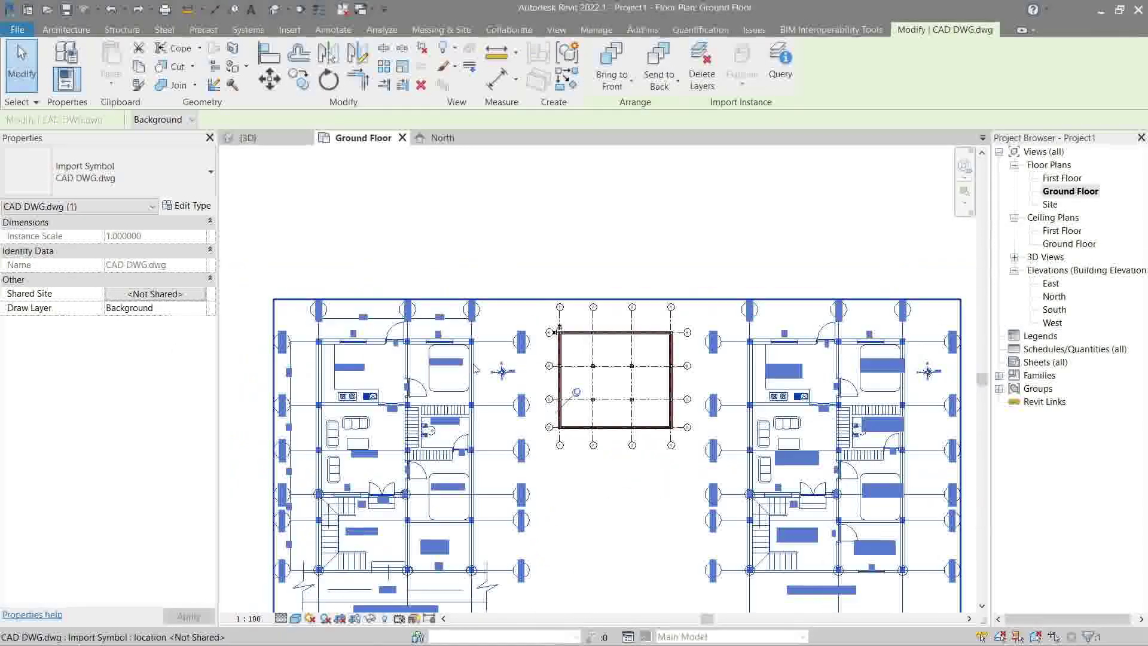
# - Move the CAD import with MV so its floor plans sit right of the wall rectangle
pyautogui.press('m')
pyautogui.press('v')
pyautogui.click(440, 340)
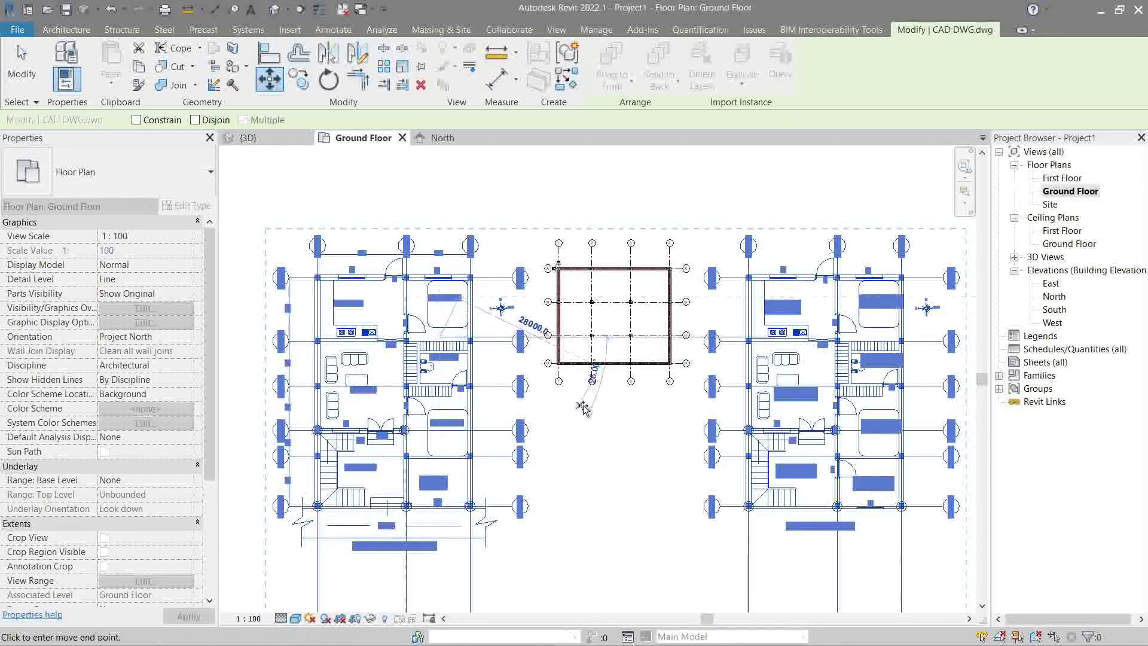
pyautogui.click(753, 363)
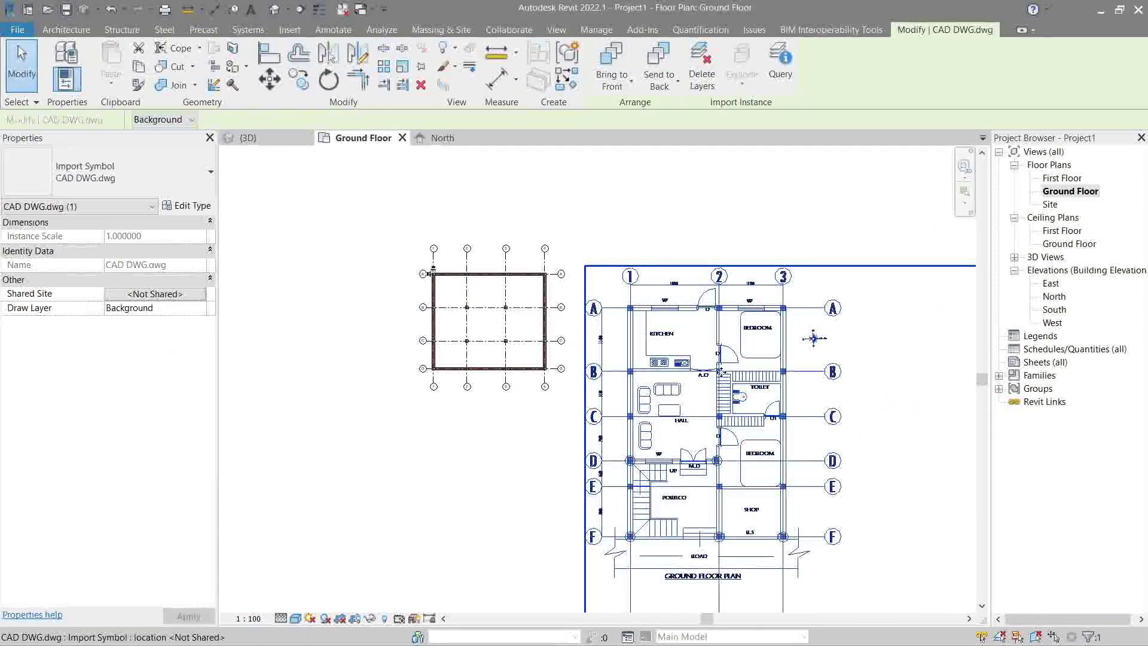
pyautogui.press('Escape')
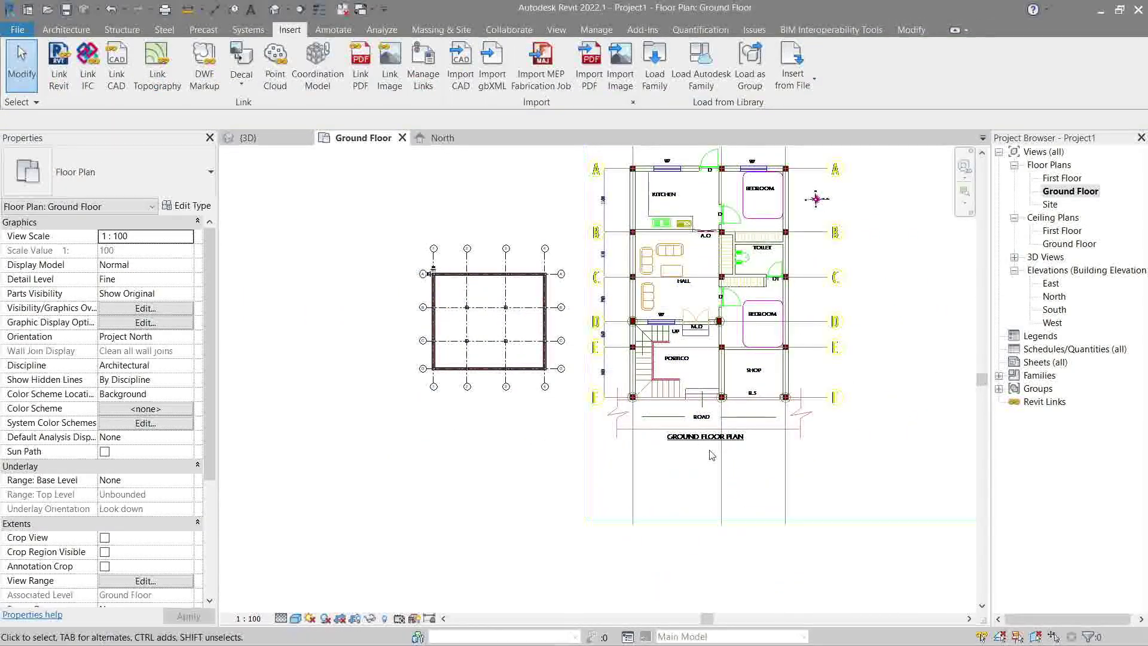
pyautogui.moveTo(723, 422); pyautogui.dragTo(667, 422, button='middle')
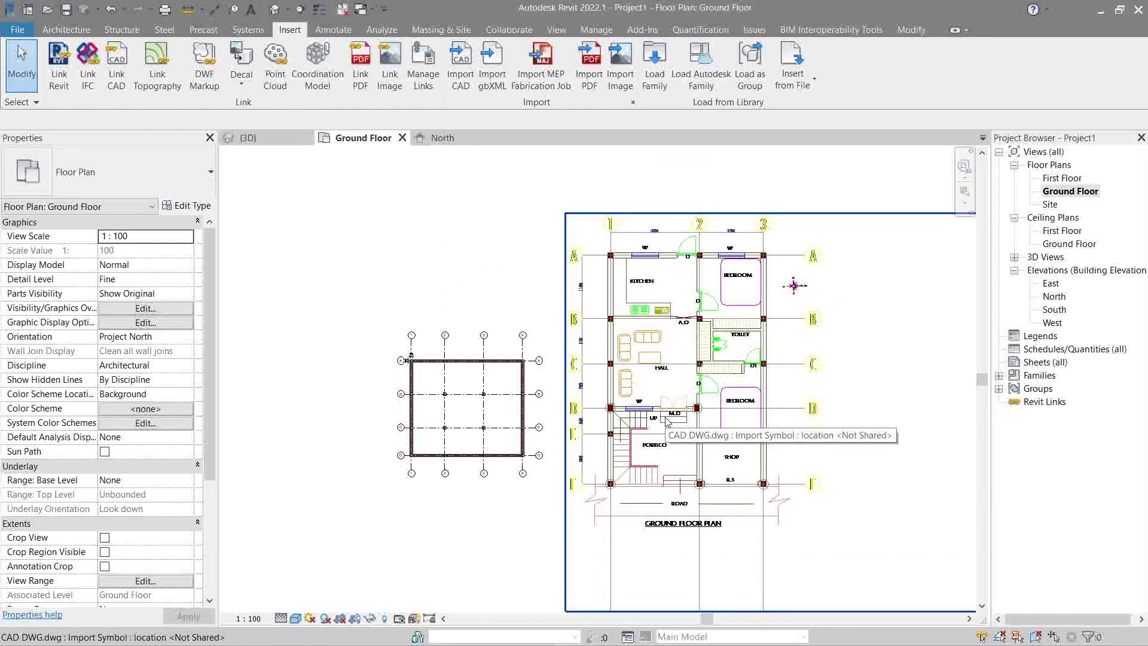